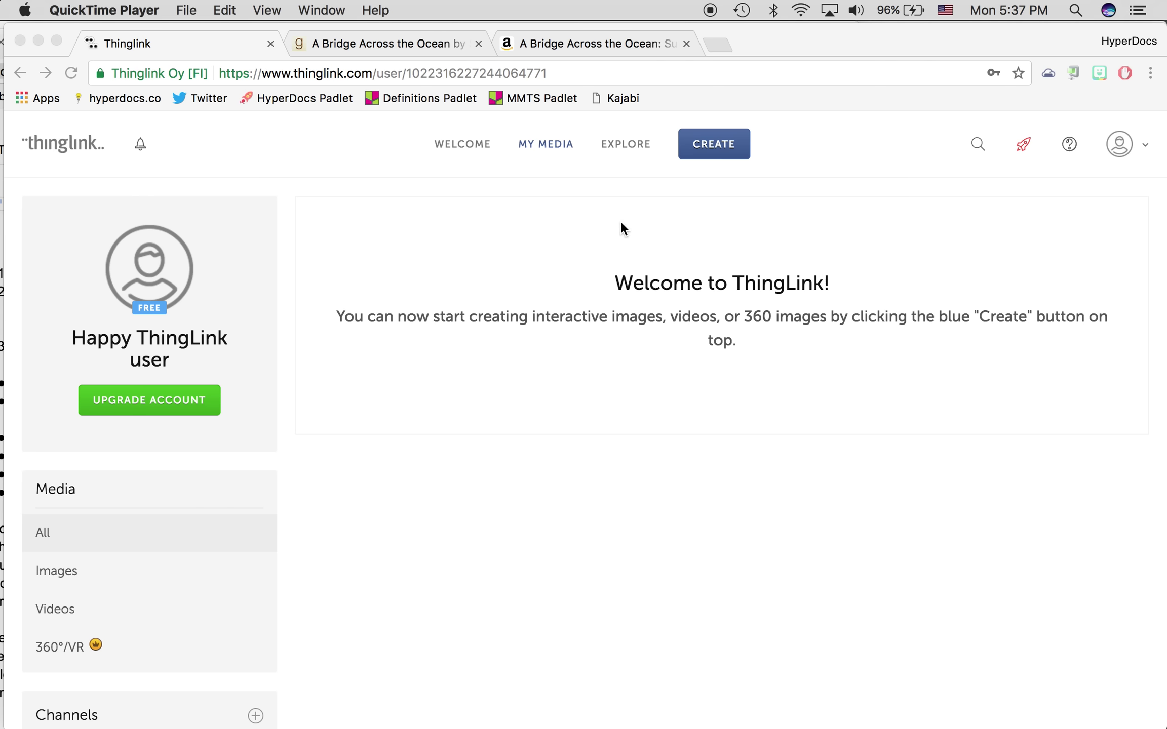
Upload the 4.43.01 PM Desktop screenshot into ThingLink as a new interactive image.
{"action": "left_click", "coordinate": [714, 144]}
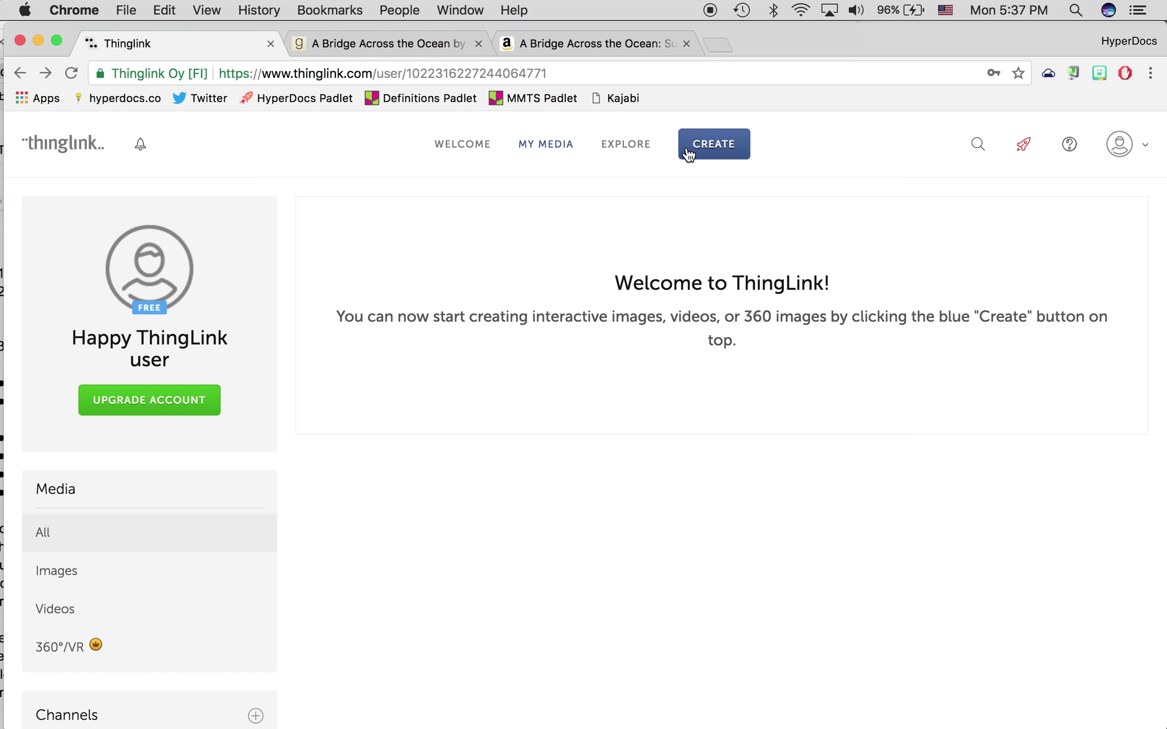
{"action": "left_click", "coordinate": [705, 154]}
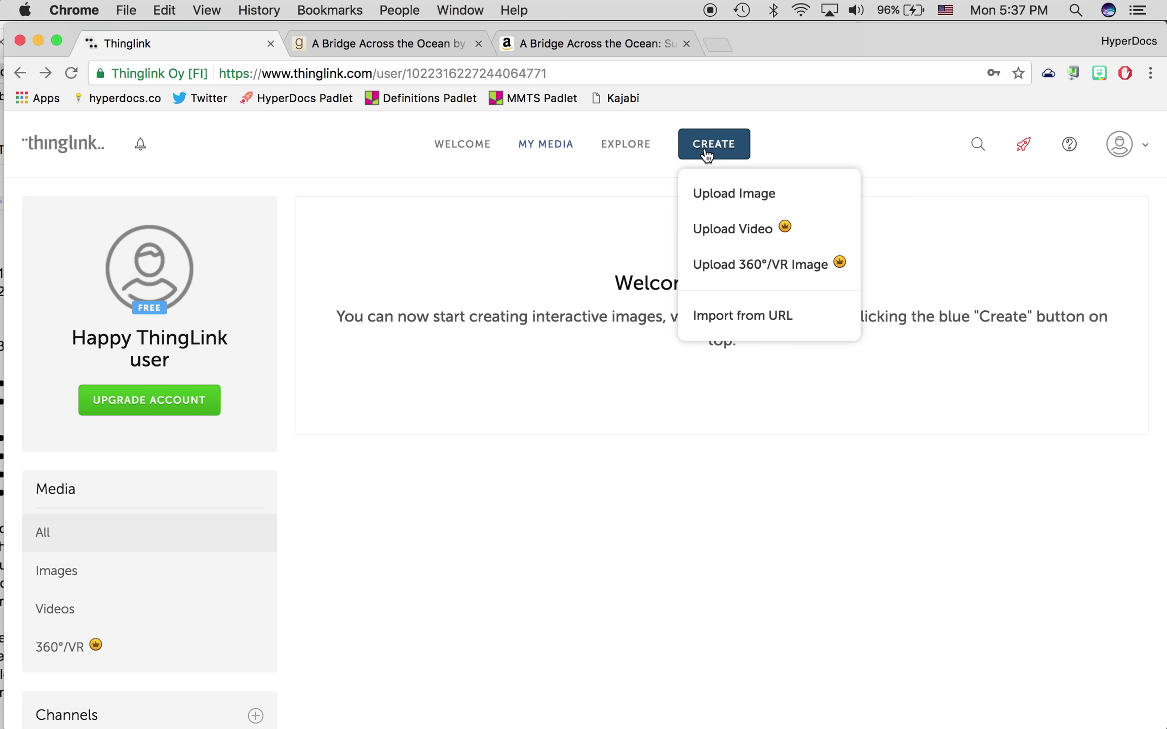
{"action": "left_click", "coordinate": [727, 202]}
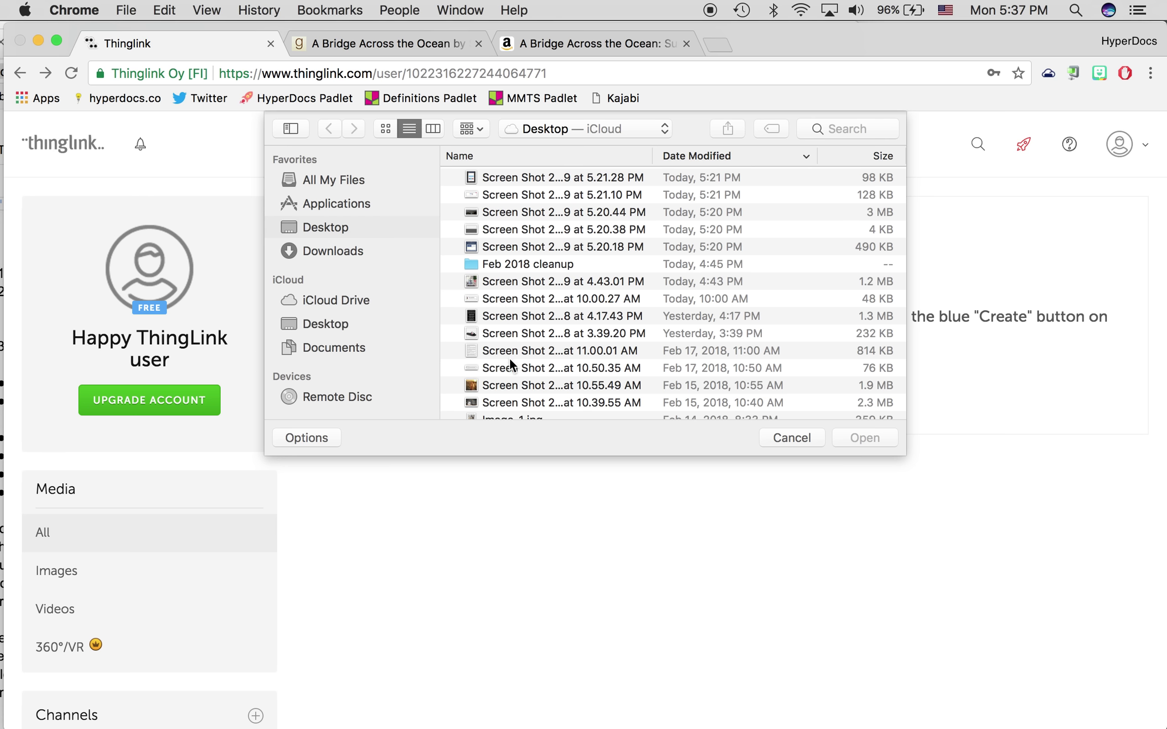
{"action": "left_click", "coordinate": [505, 284]}
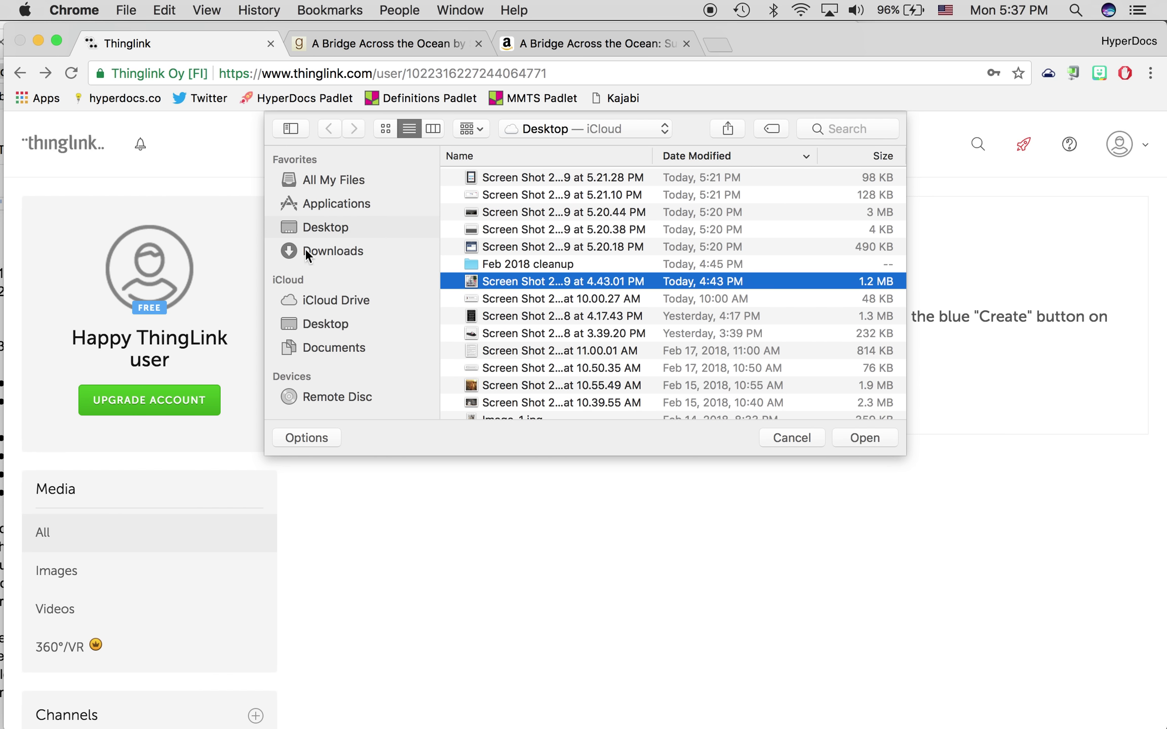
{"action": "left_click", "coordinate": [866, 439]}
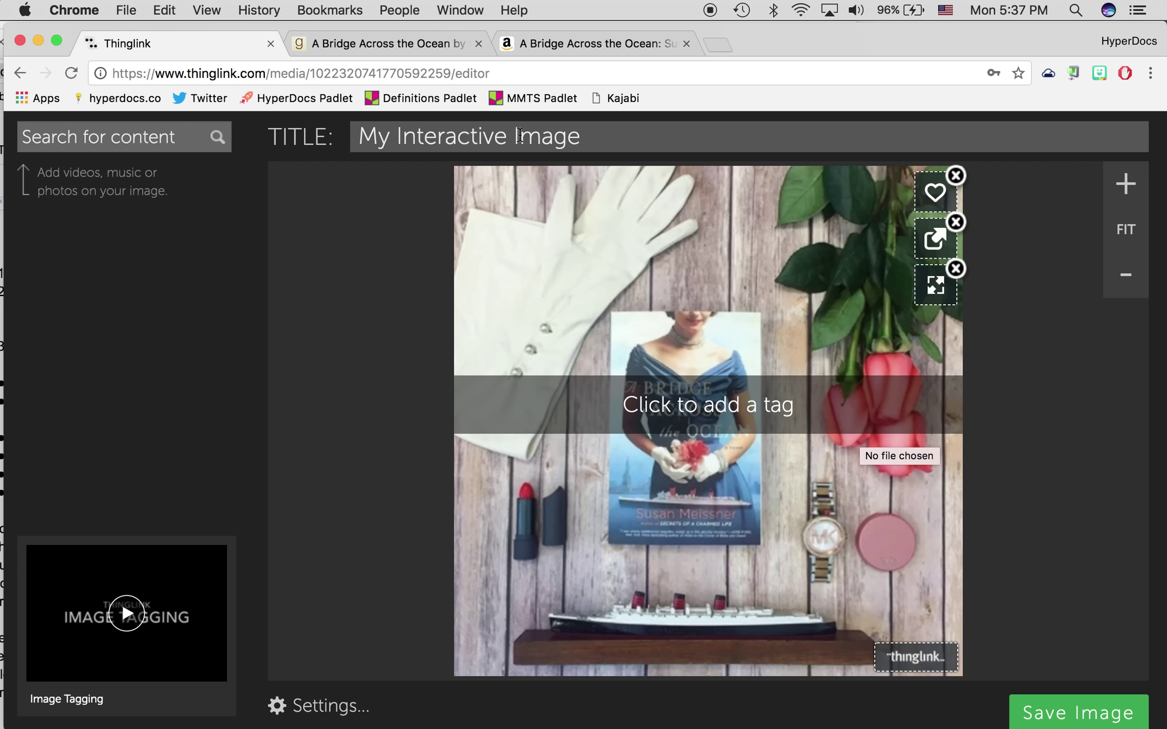
Replace the 'My Interactive Image' title with '#Bookbento by' and the creator's full name.
{"action": "left_click", "coordinate": [510, 137]}
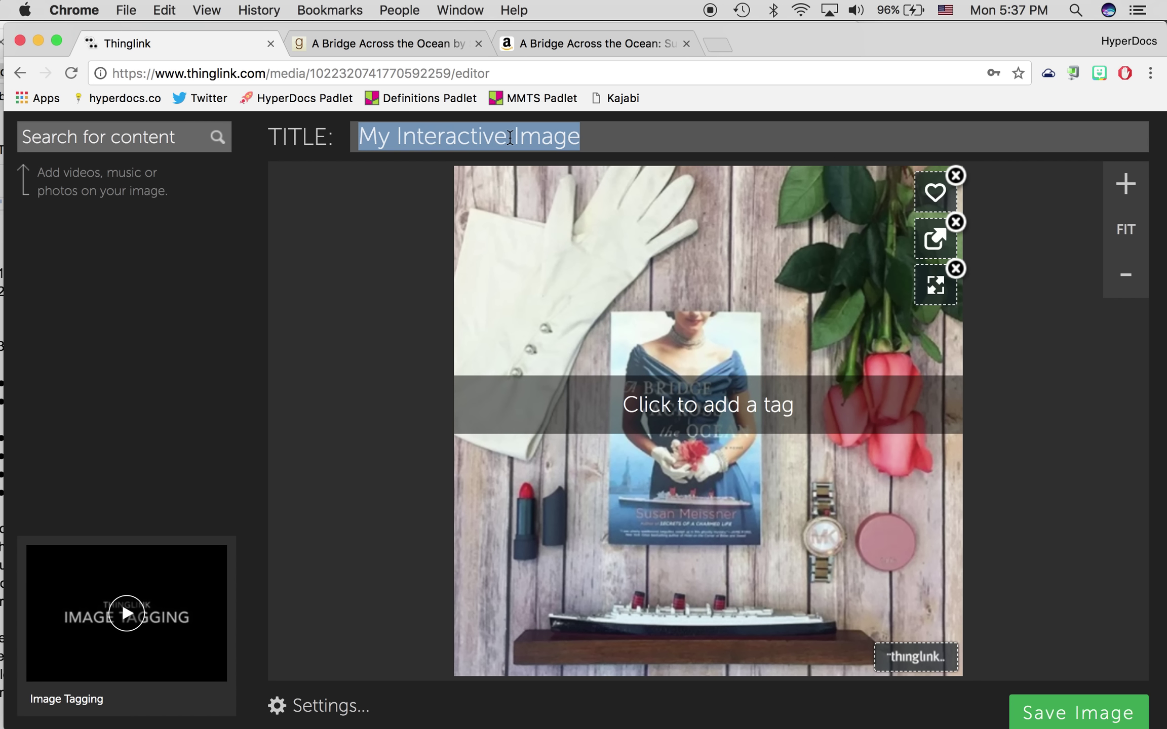
{"action": "type", "text": "#Book "}
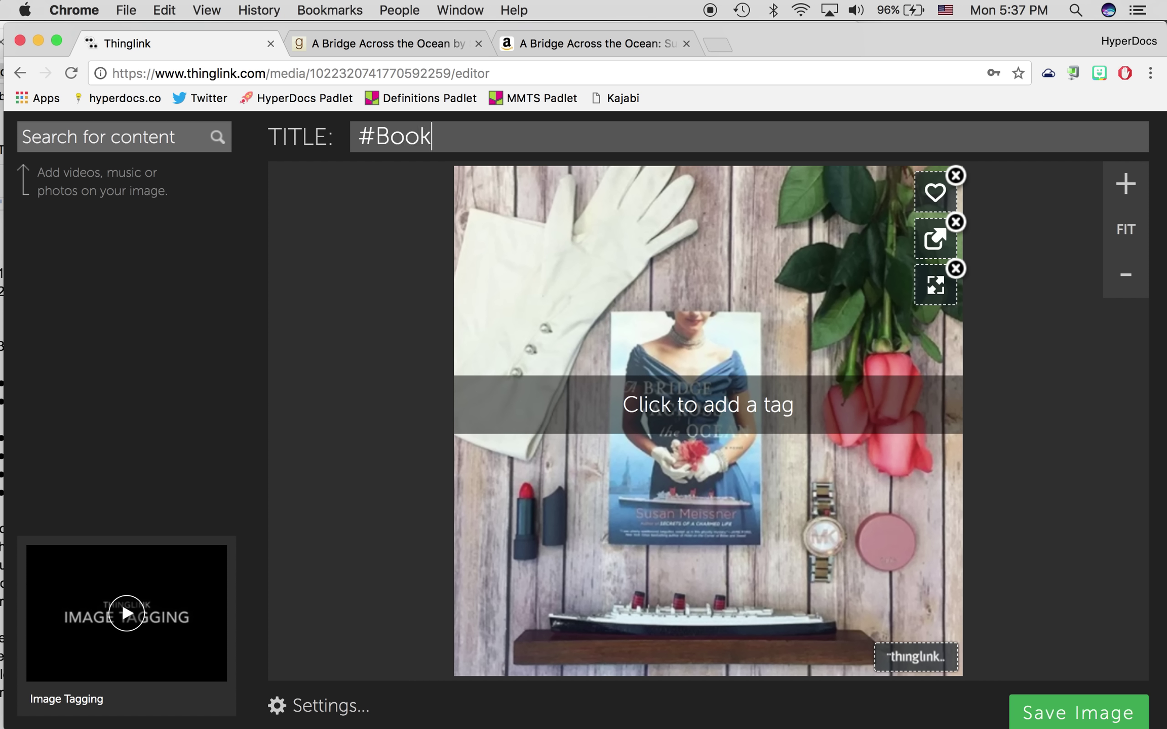
{"action": "type", "text": "bento Lisa"}
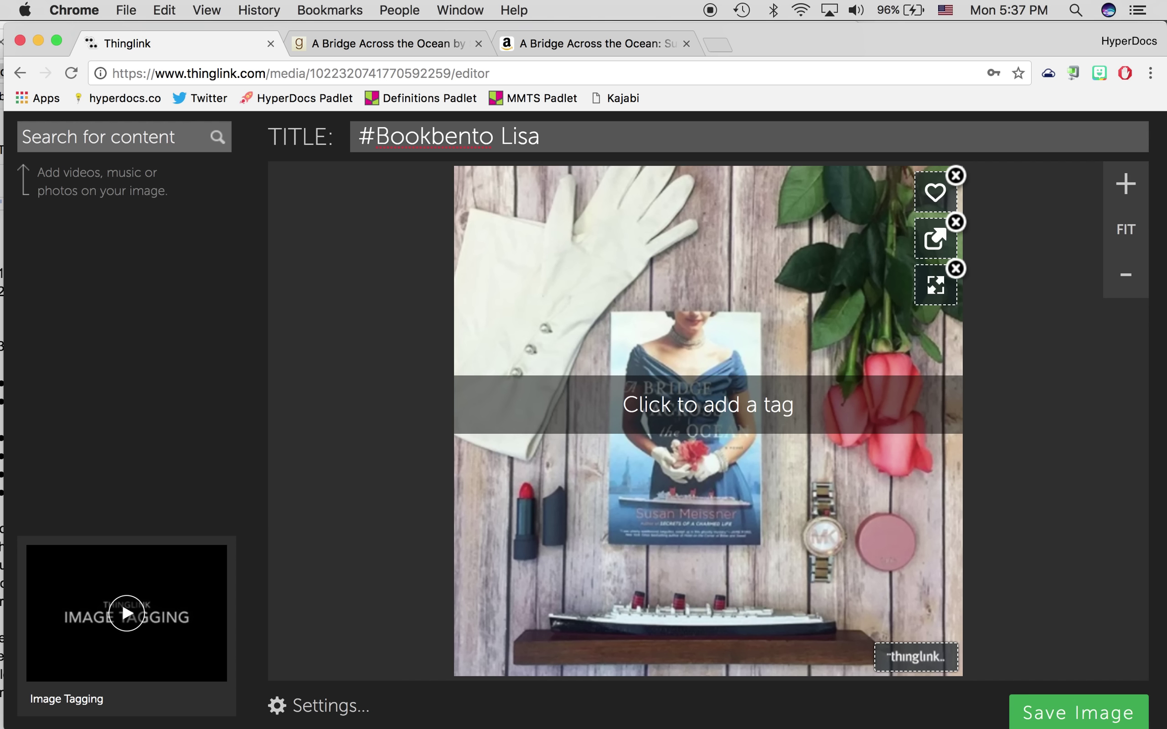
{"action": "type", "text": " by"}
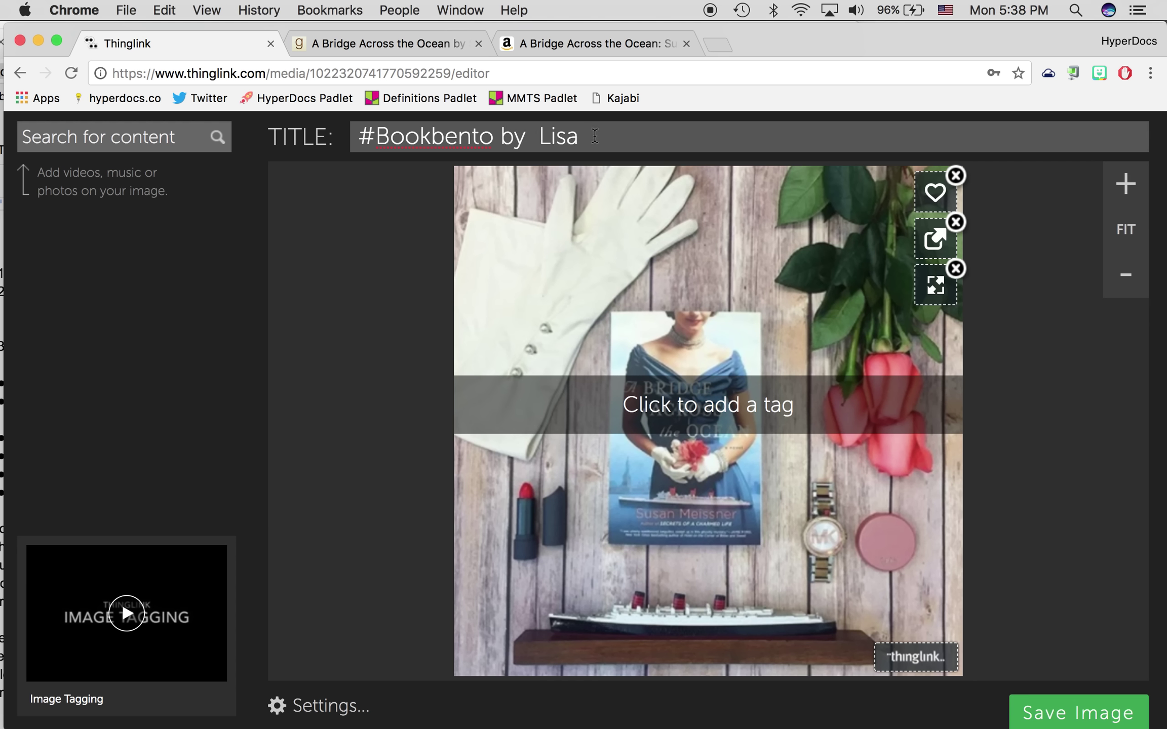
{"action": "type", "text": " Highfill"}
{"action": "left_click", "coordinate": [1050, 462]}
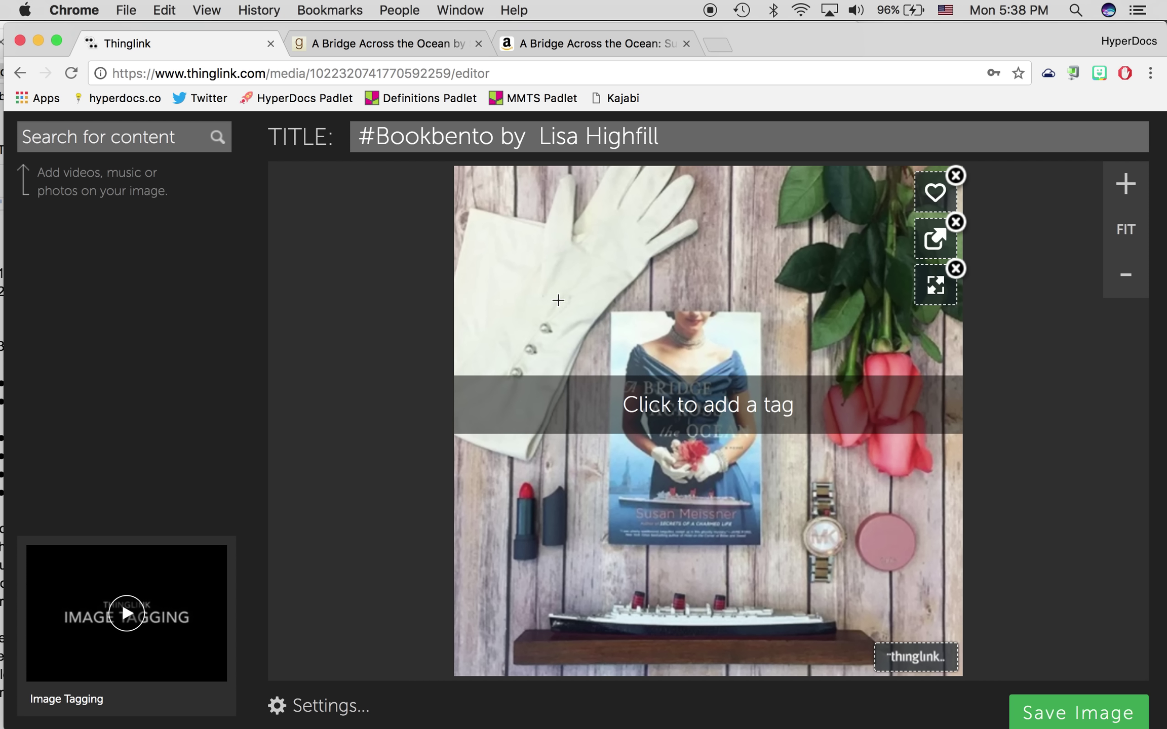
Place a tag on the gloves with the text 'The gloves represent....' in the image-then-text layout.
{"action": "left_click", "coordinate": [557, 300]}
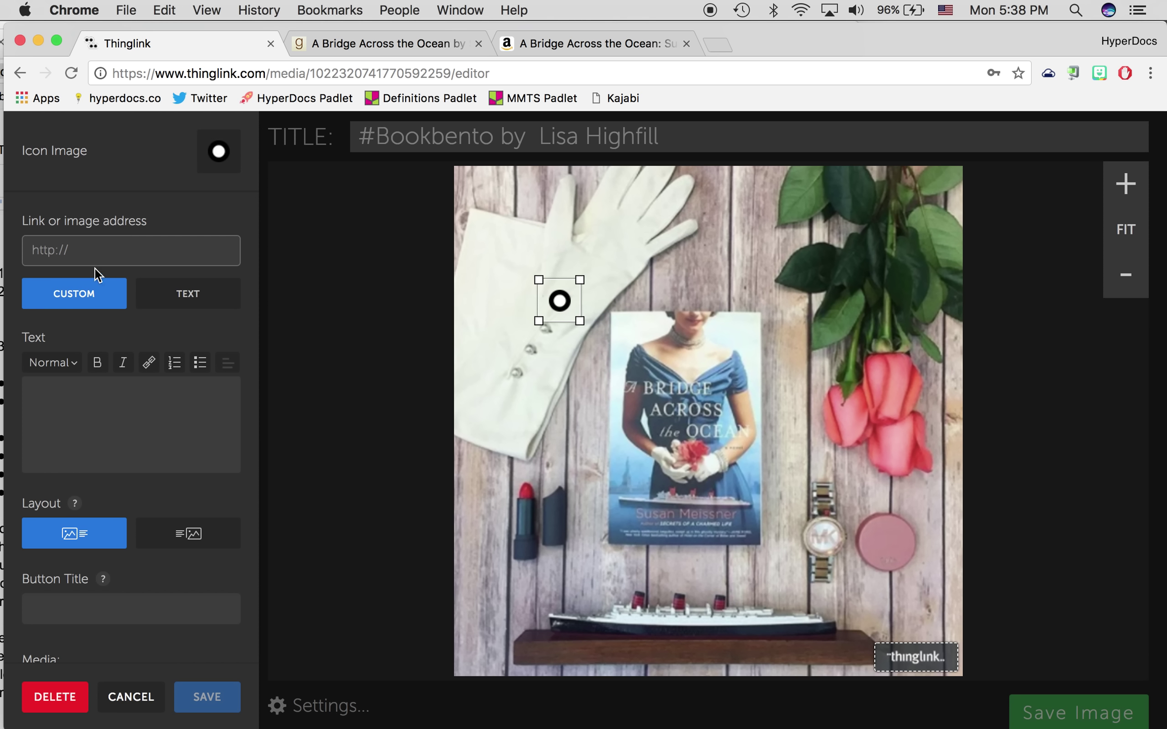
{"action": "left_click", "coordinate": [45, 400]}
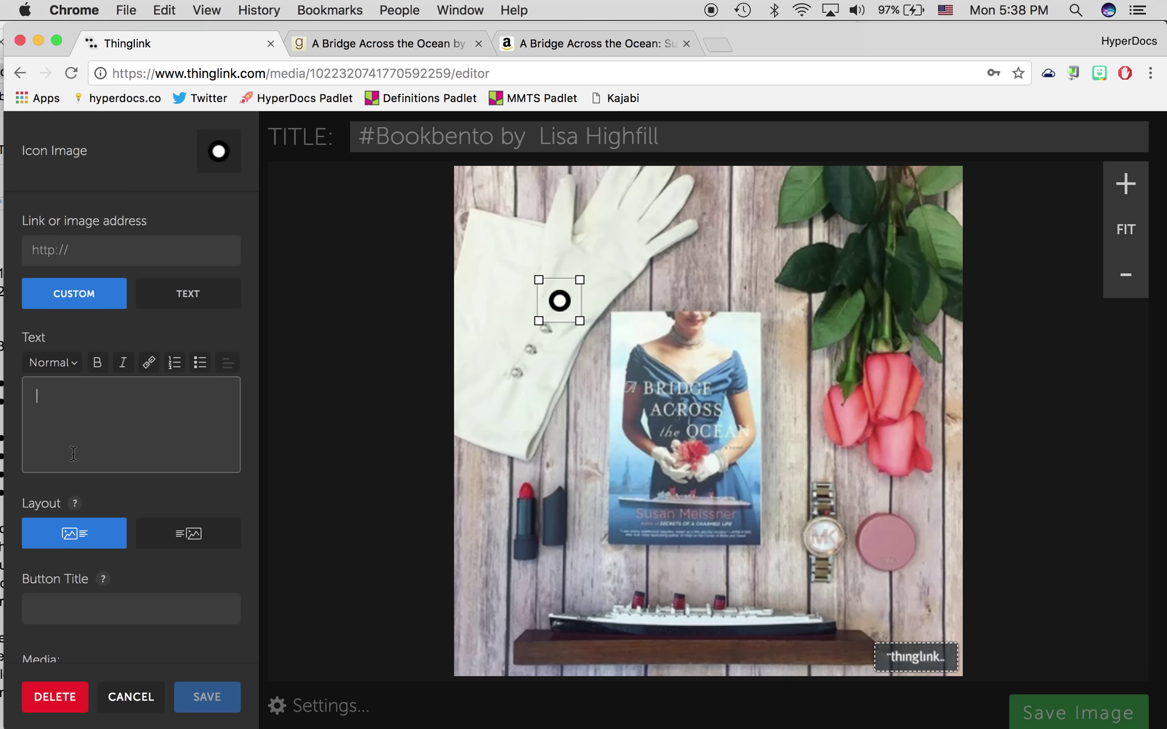
{"action": "type", "text": "The glov"}
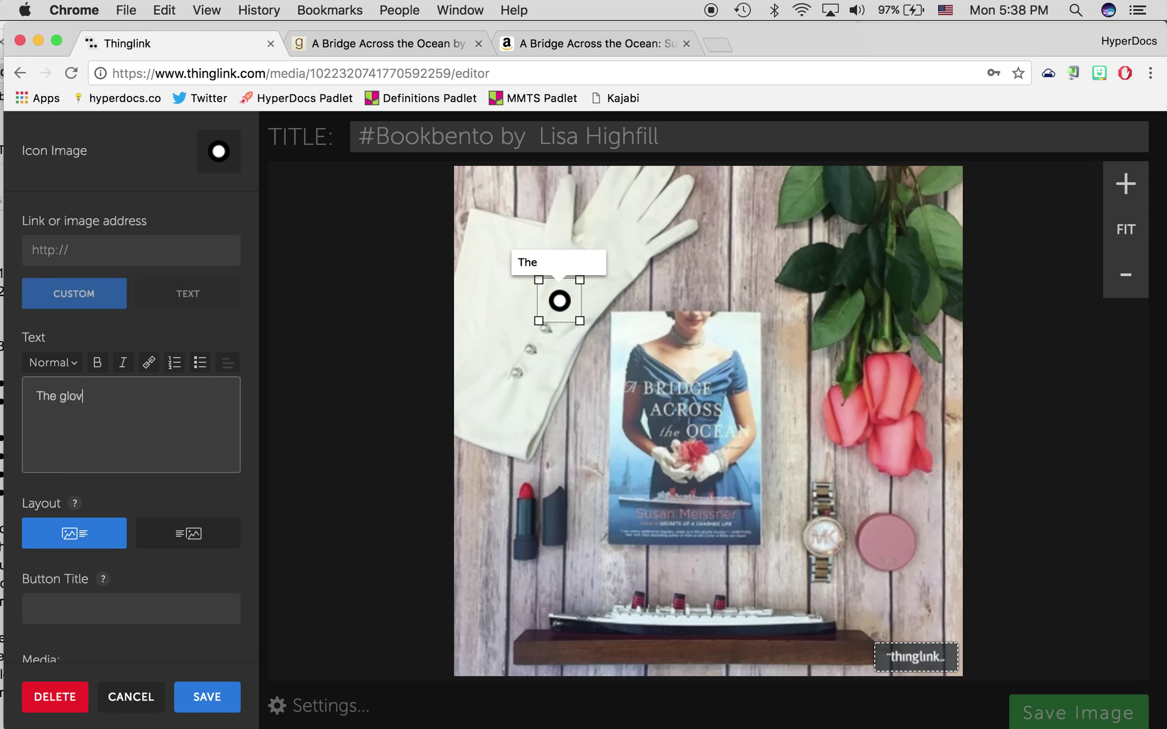
{"action": "type", "text": "es"}
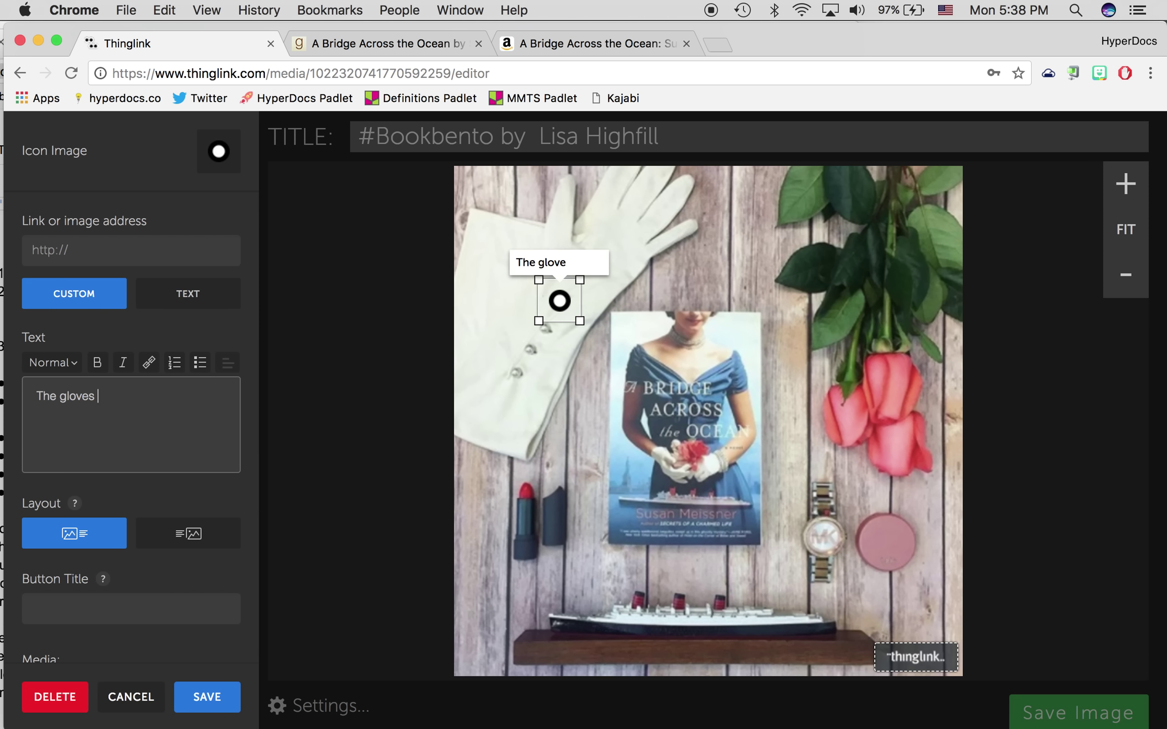
{"action": "type", "text": " represent...."}
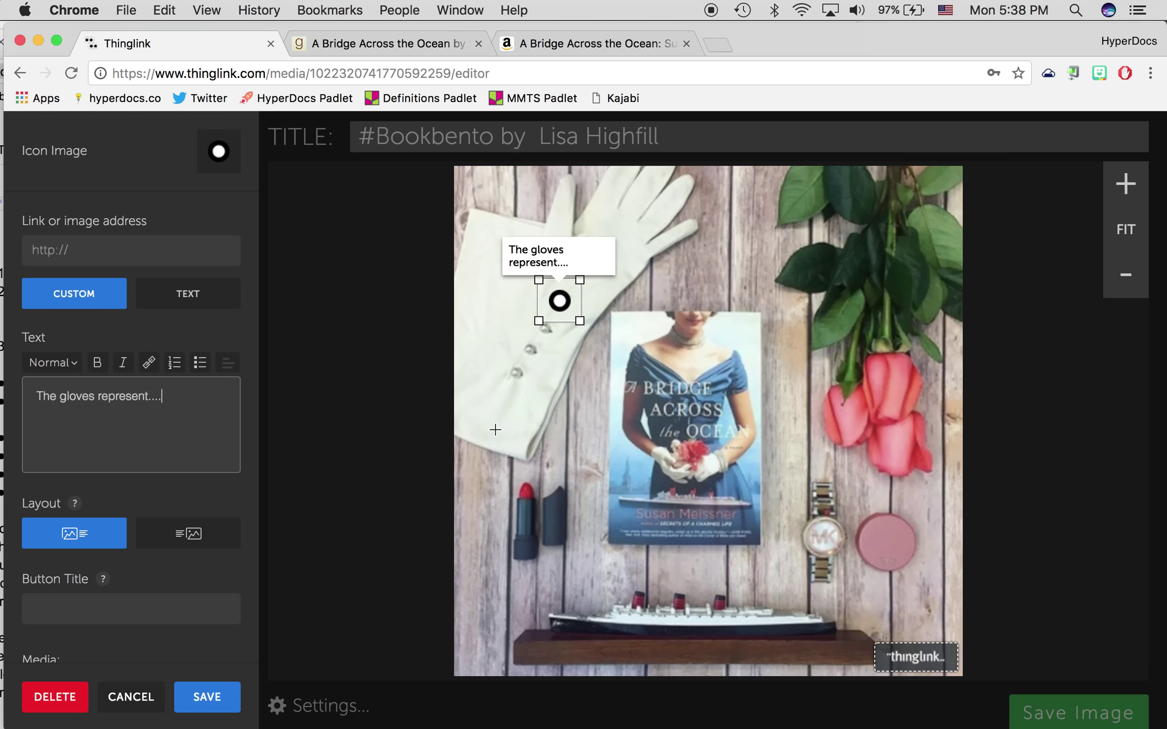
{"action": "left_click", "coordinate": [195, 541]}
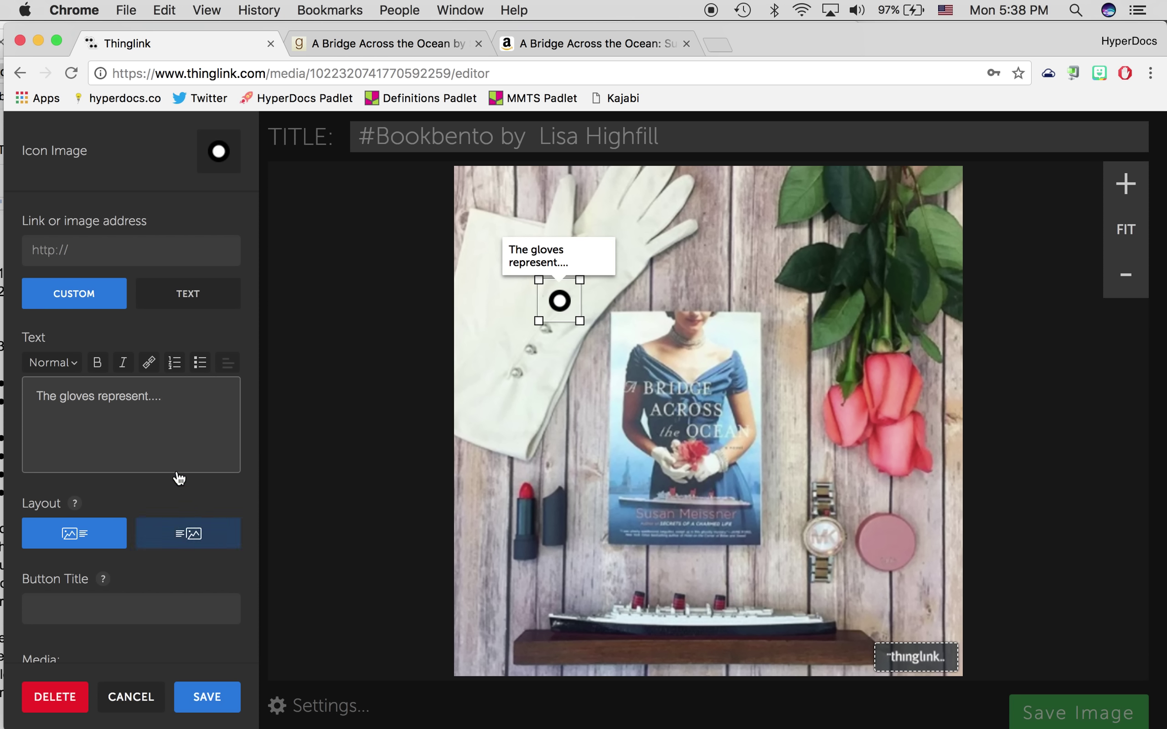
{"action": "left_click", "coordinate": [102, 538]}
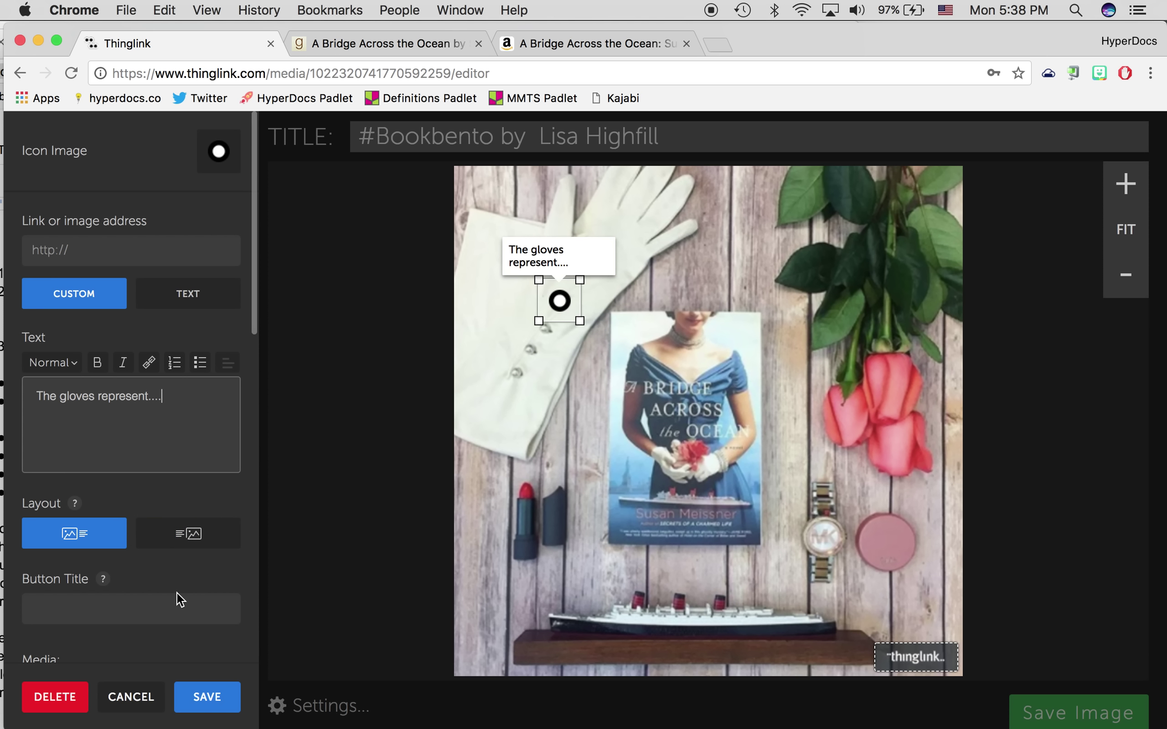
Select the word 'gloves' in the tag text and save the glove tag.
{"action": "scroll", "coordinate": [175, 591], "scroll_direction": "down", "scroll_amount": 5}
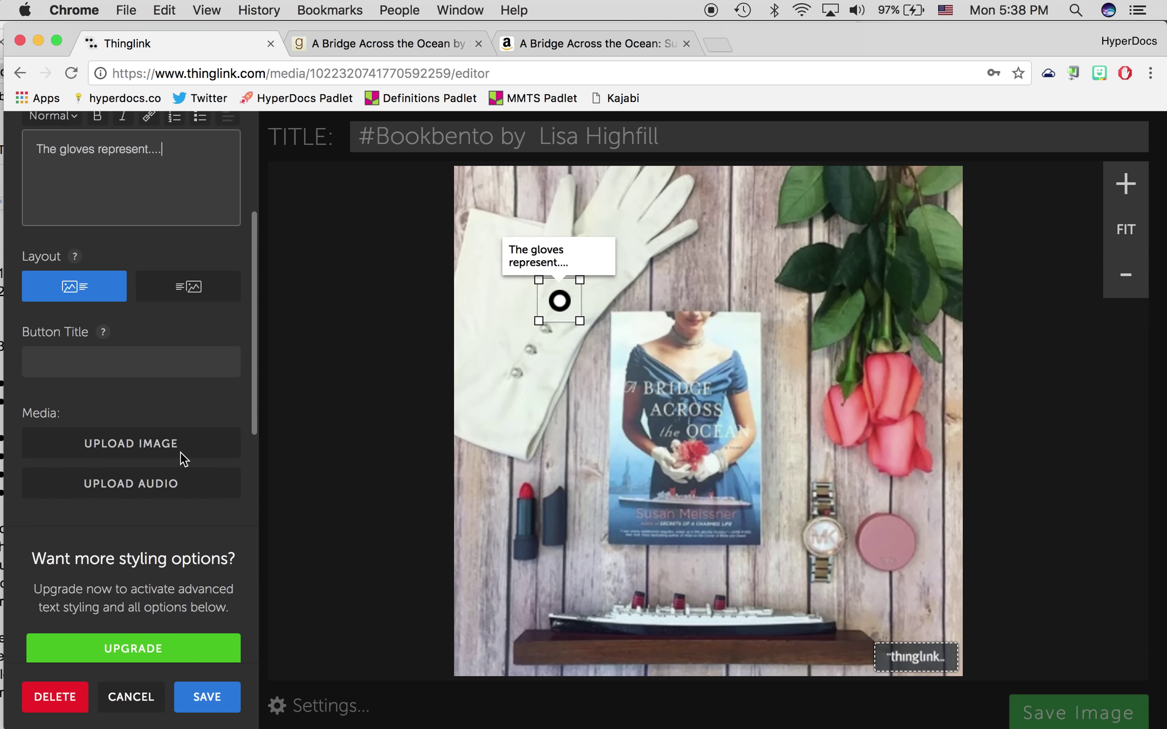
{"action": "scroll", "coordinate": [161, 513], "scroll_direction": "up", "scroll_amount": 2}
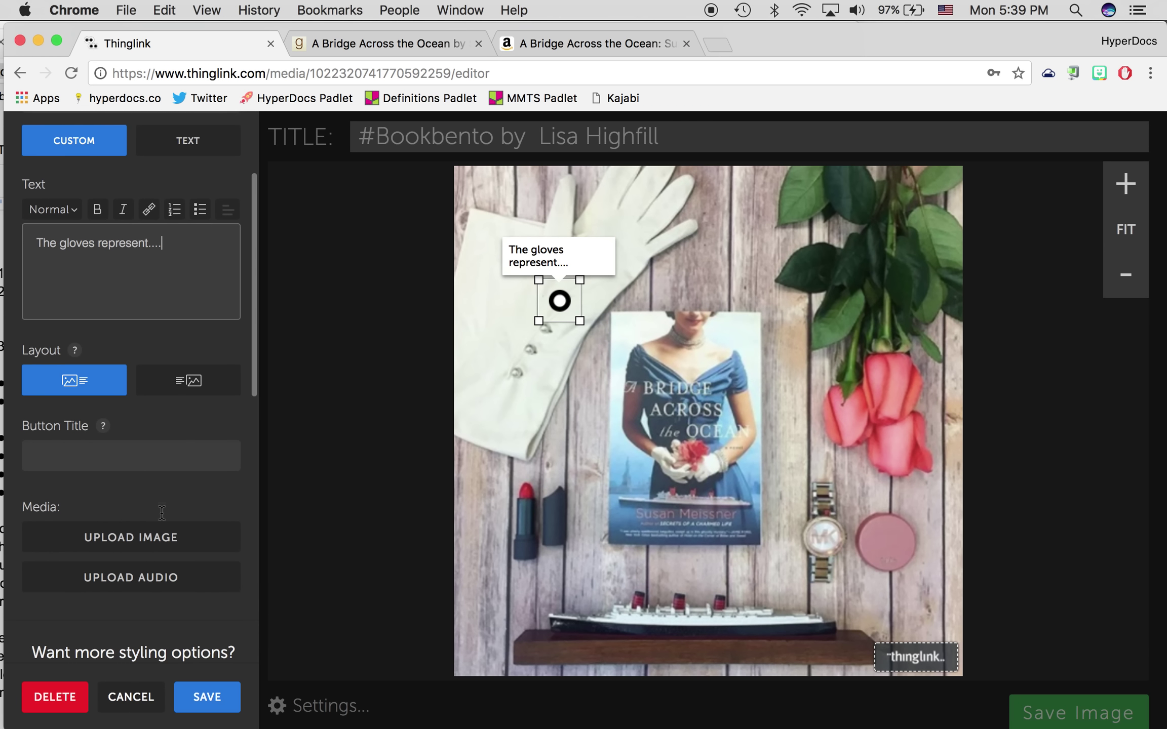
{"action": "scroll", "coordinate": [157, 360], "scroll_direction": "up", "scroll_amount": 3}
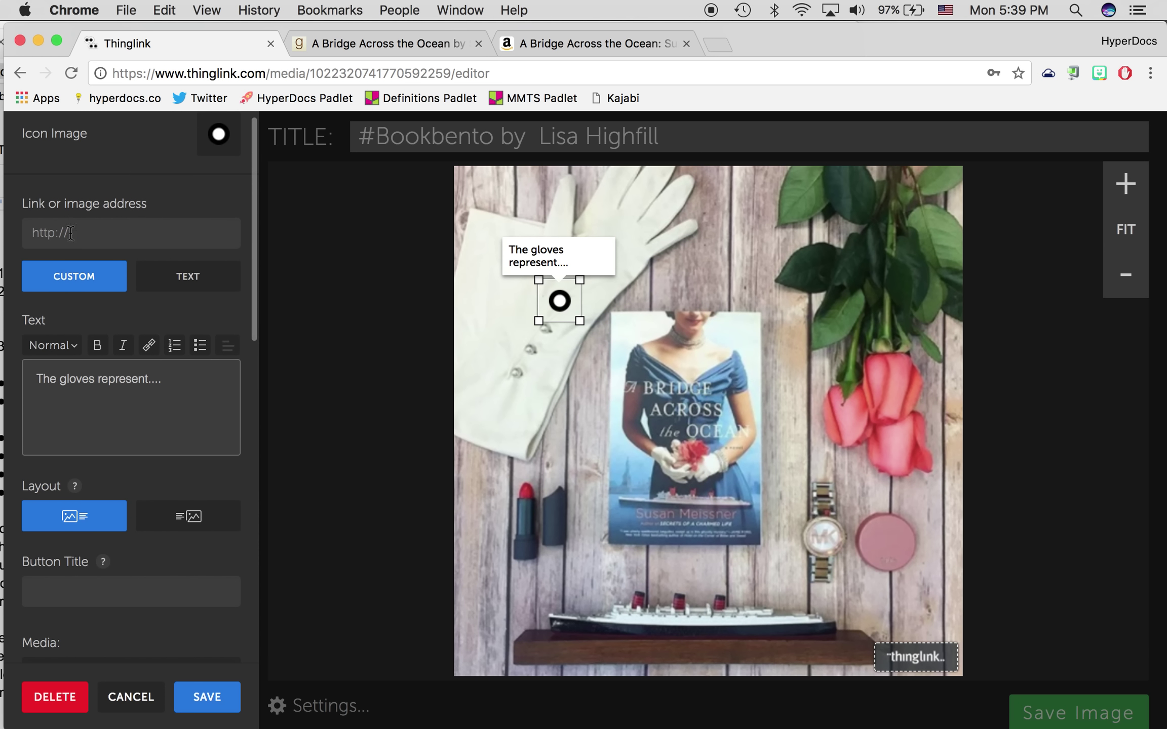
{"action": "left_click", "coordinate": [116, 389]}
{"action": "scroll", "coordinate": [108, 400], "scroll_direction": "down", "scroll_amount": 1}
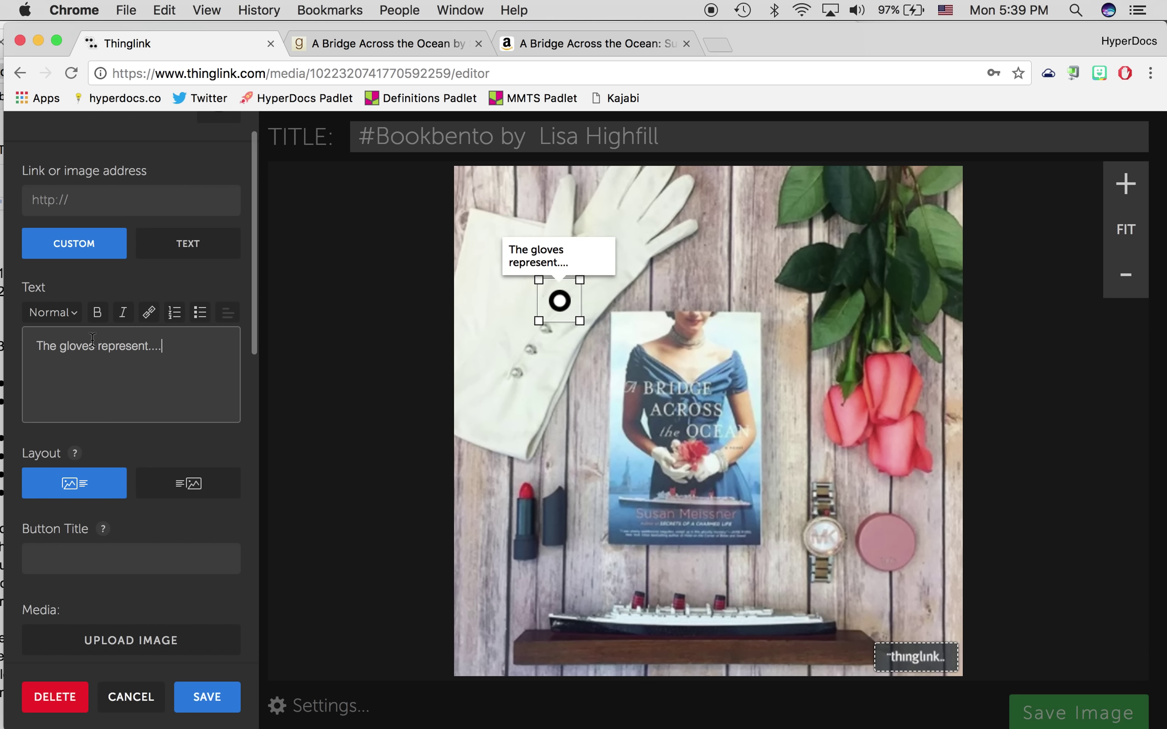
{"action": "left_click_drag", "start_coordinate": [59, 347], "coordinate": [96, 350]}
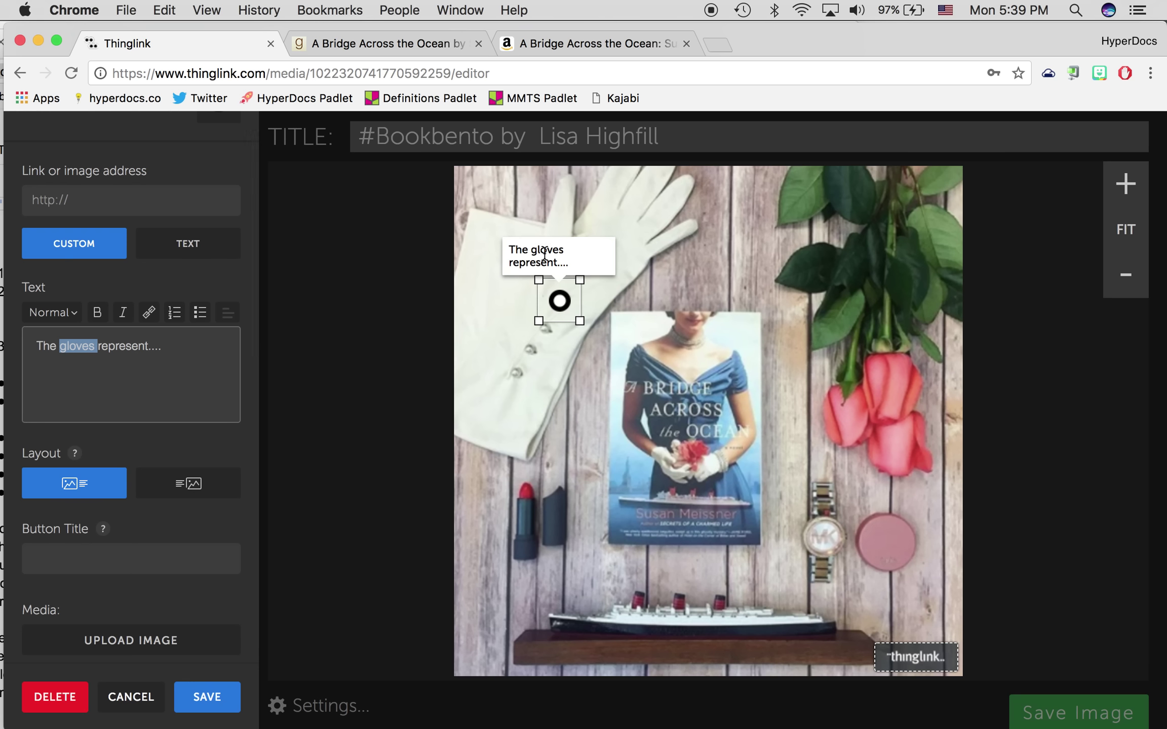
{"action": "scroll", "coordinate": [193, 535], "scroll_direction": "down", "scroll_amount": 2}
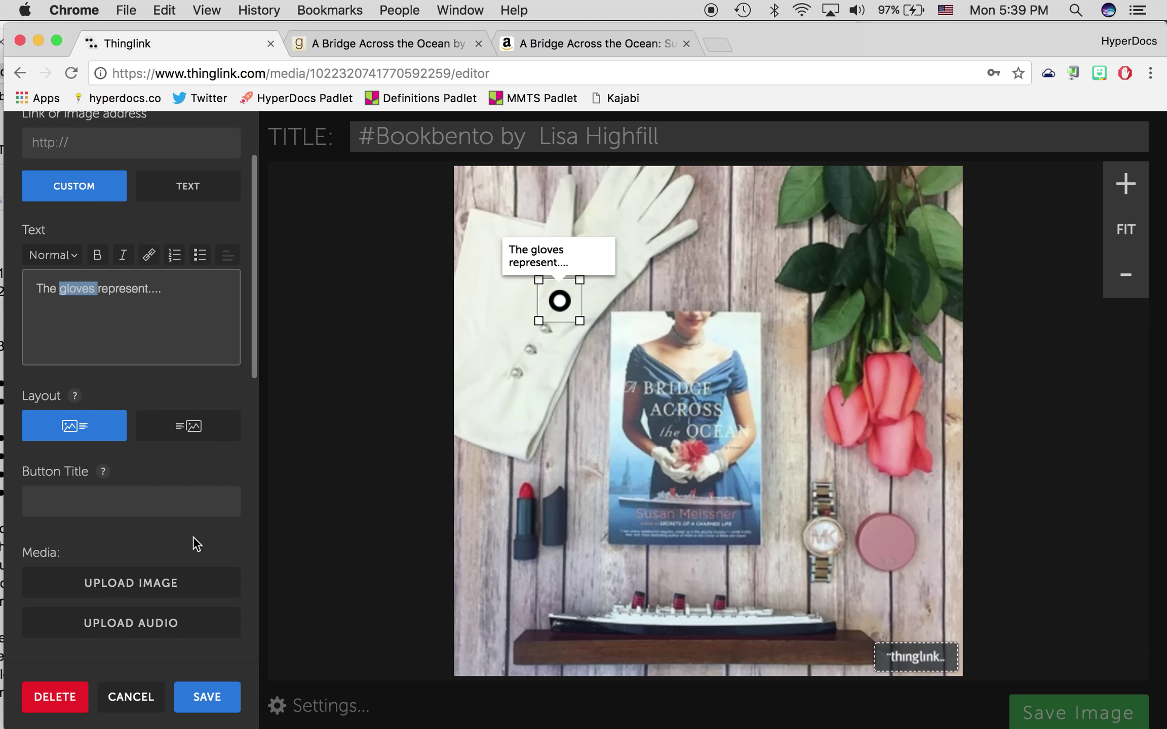
{"action": "left_click", "coordinate": [206, 699]}
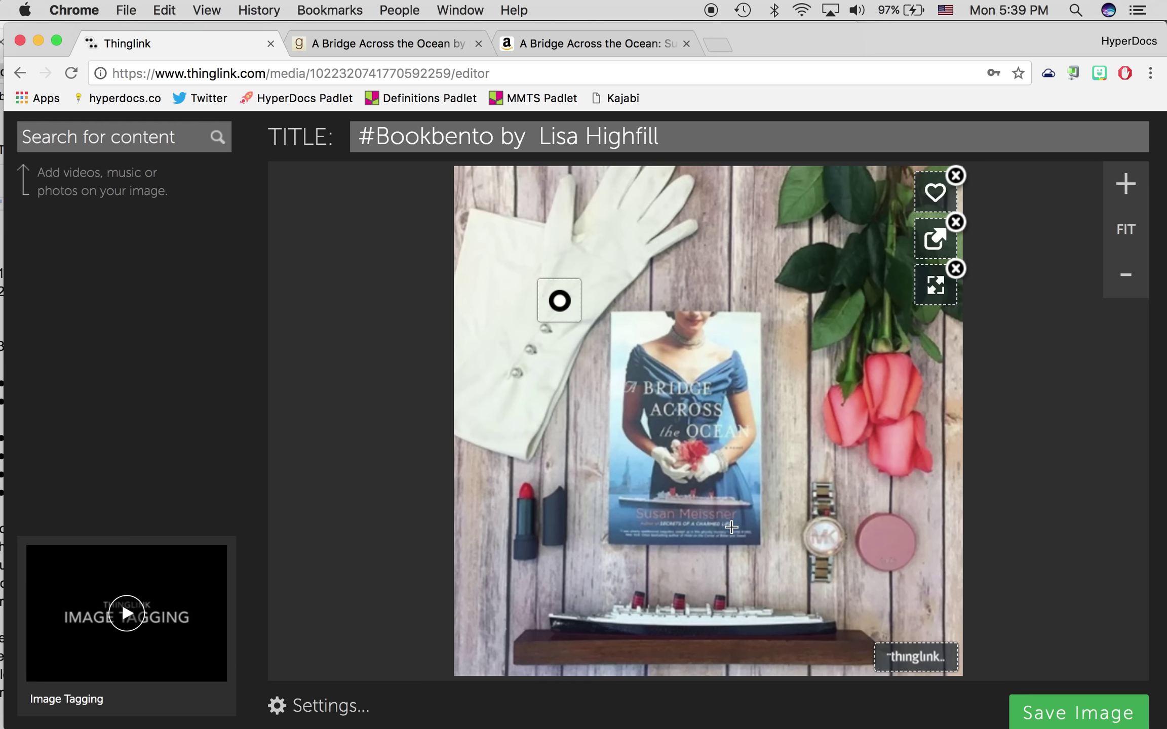
Tag the book cover with 'A review....' and start turning 'review' into a link.
{"action": "left_click", "coordinate": [731, 494]}
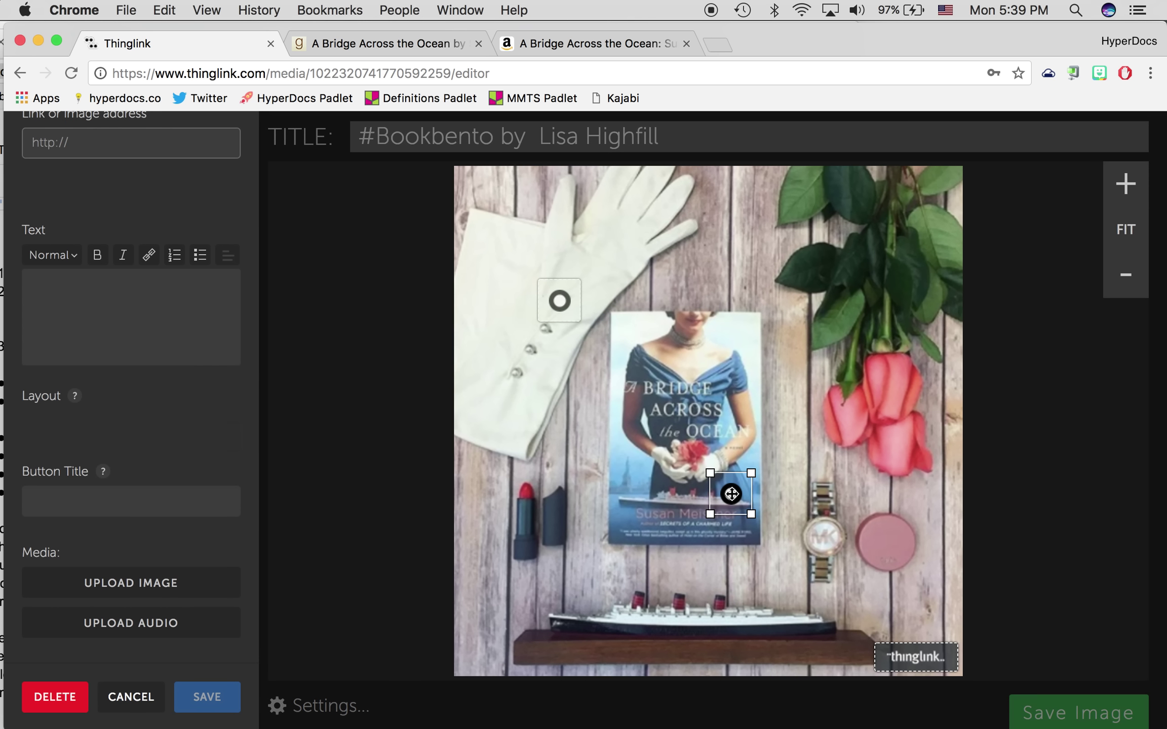
{"action": "left_click", "coordinate": [54, 285]}
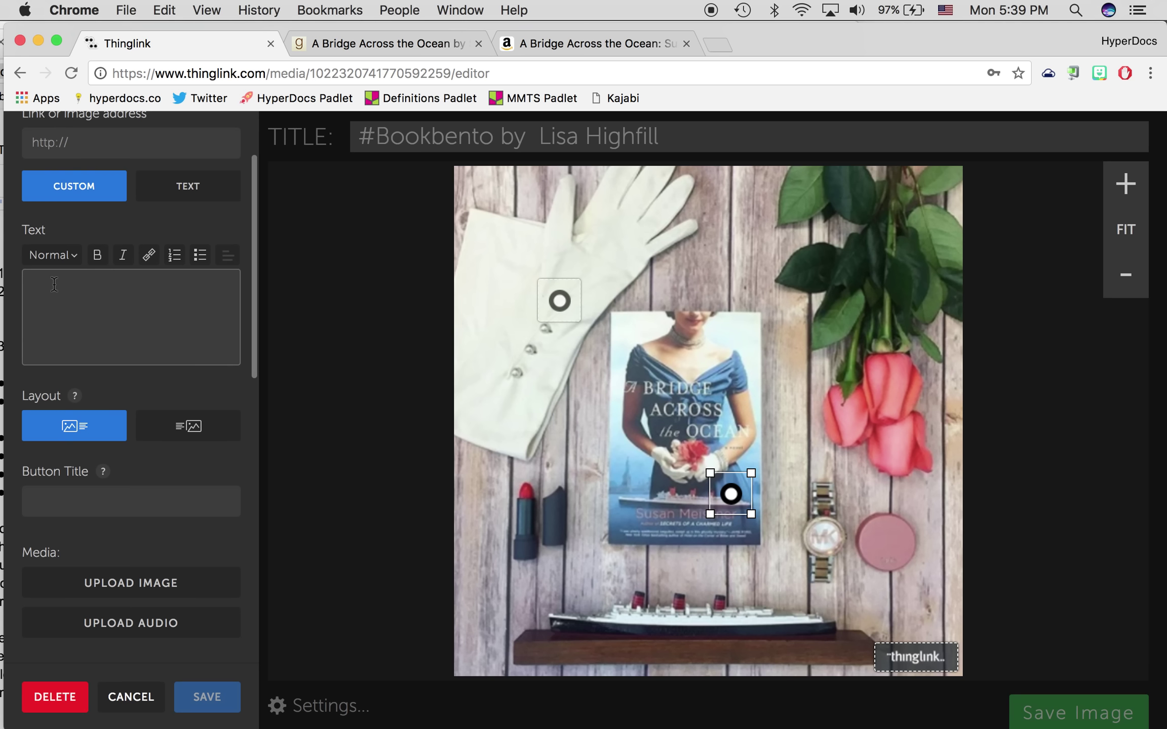
{"action": "type", "text": "A review...."}
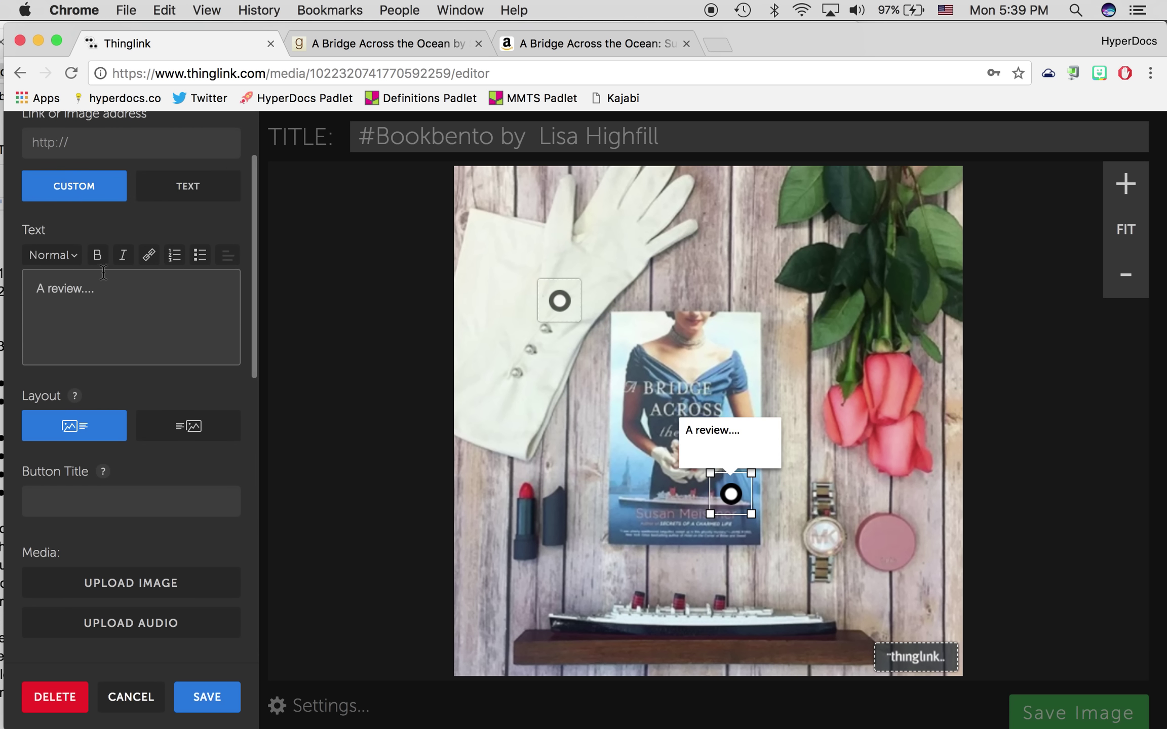
{"action": "left_click_drag", "start_coordinate": [49, 289], "coordinate": [80, 292]}
{"action": "left_click", "coordinate": [148, 256]}
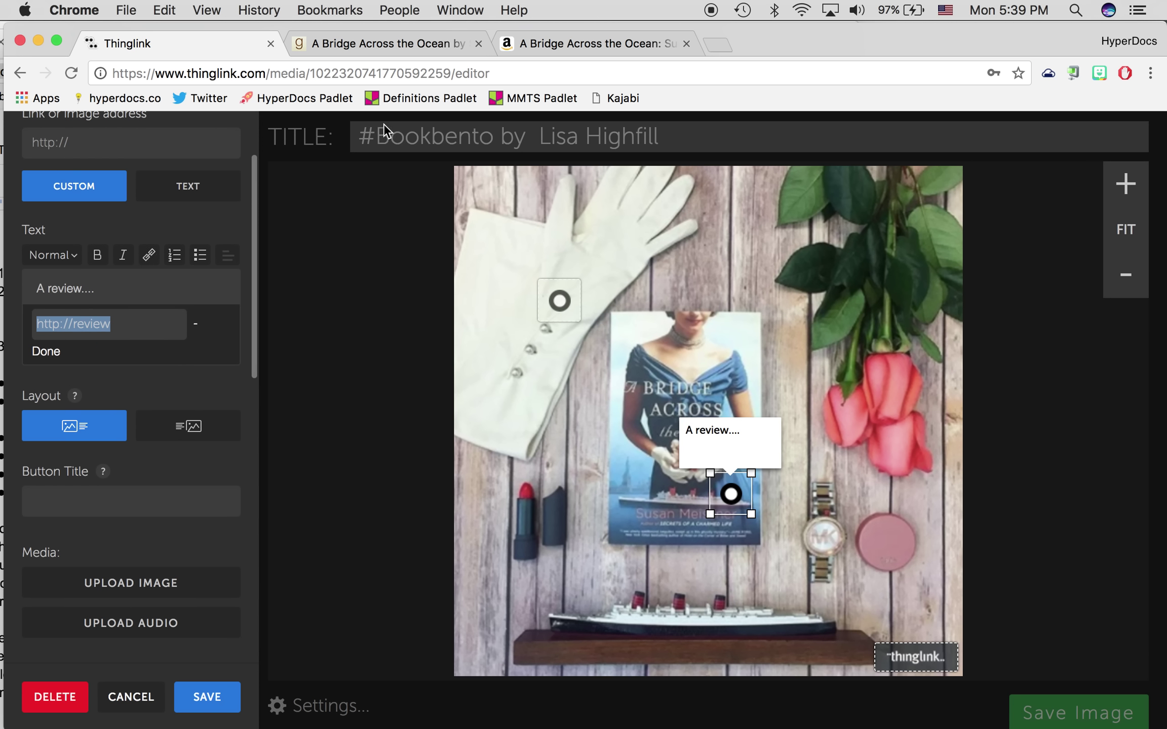
Copy the Goodreads 'A Bridge Across the Ocean' page address and return to ThingLink.
{"action": "left_click", "coordinate": [362, 43]}
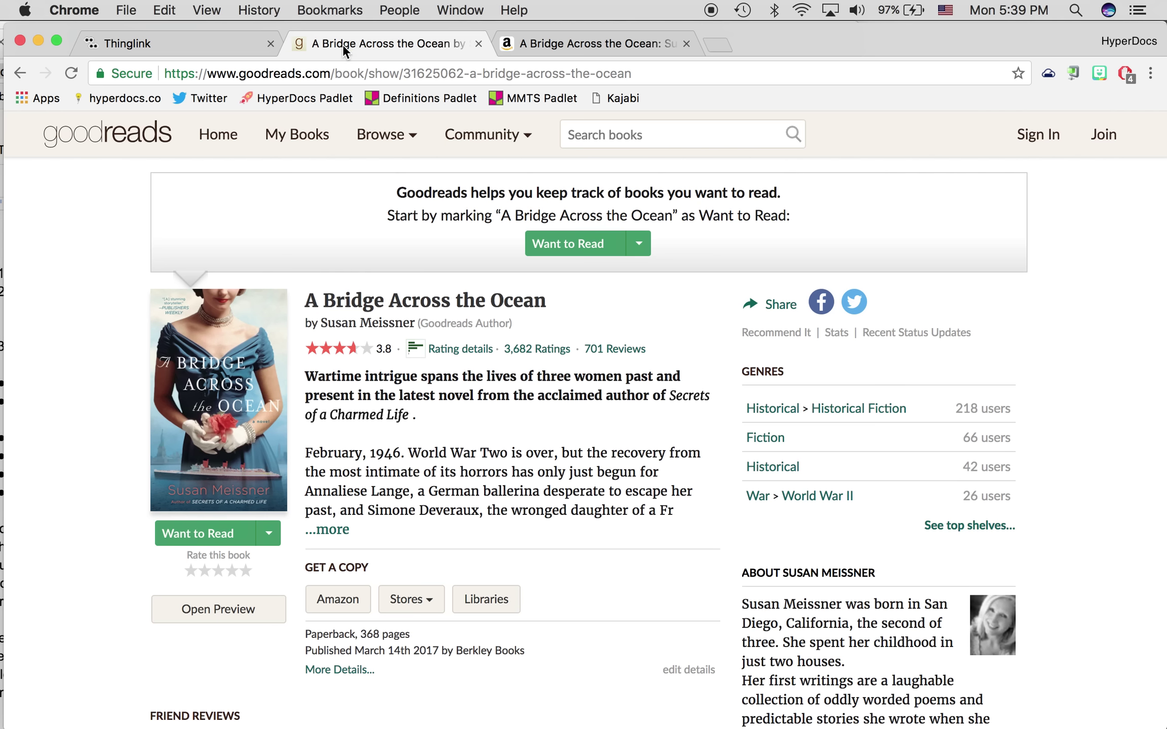
{"action": "left_click", "coordinate": [306, 74]}
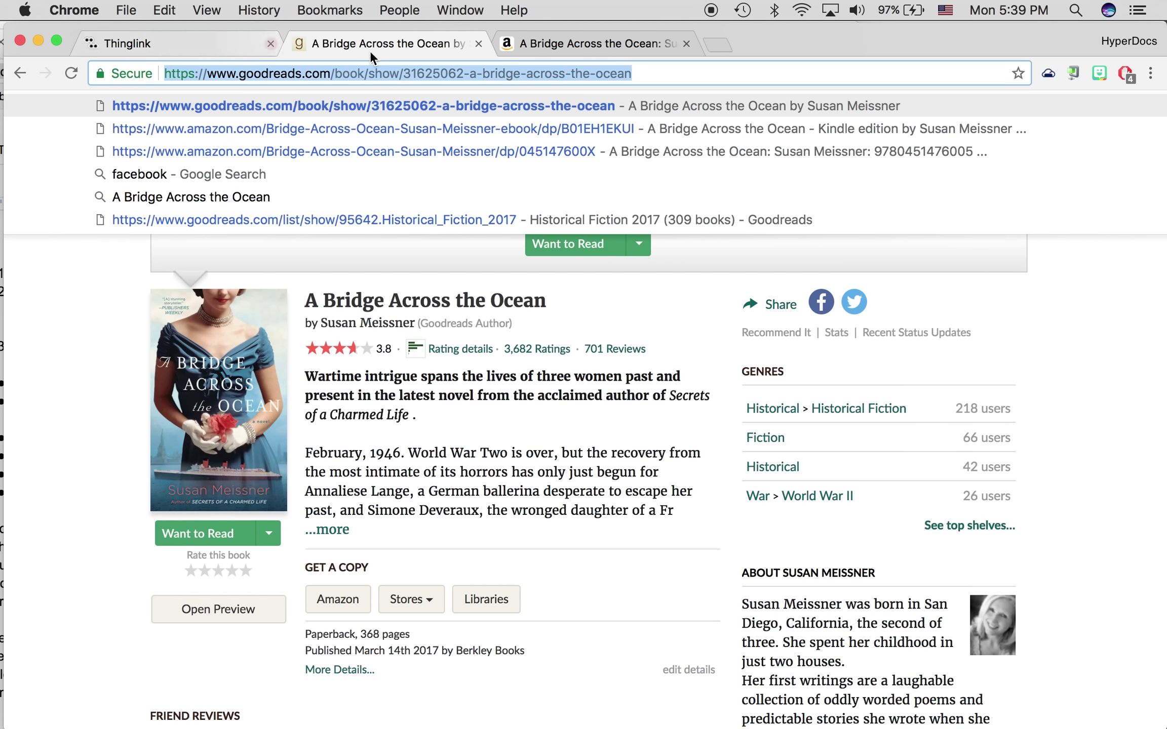
{"action": "left_click", "coordinate": [218, 41]}
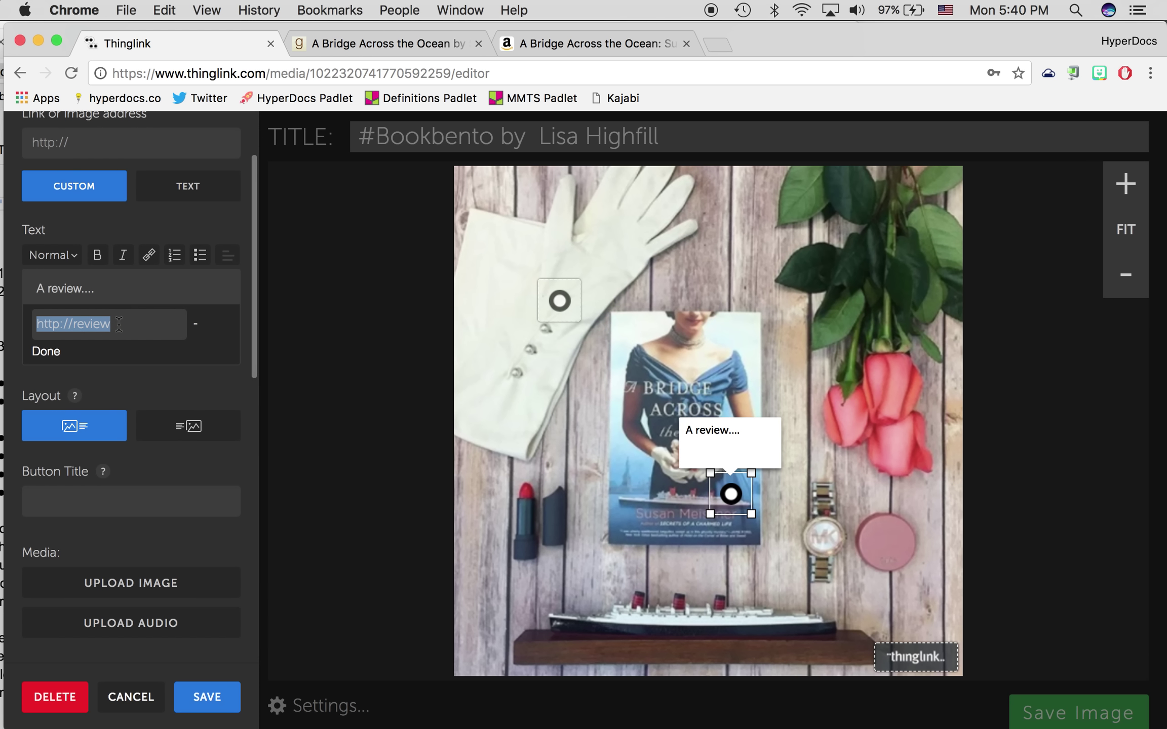
Link 'review' to the Goodreads URL, append 'This book is ....', and save the book tag.
{"action": "key", "text": "super+v"}
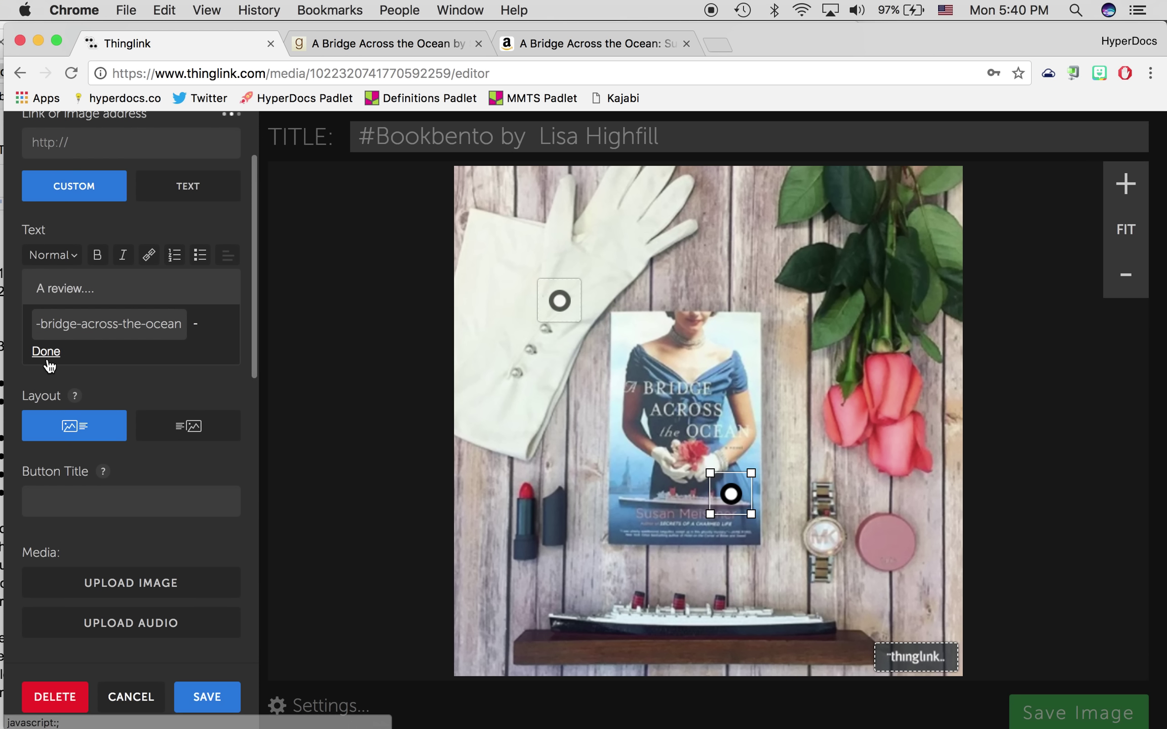
{"action": "left_click", "coordinate": [46, 352]}
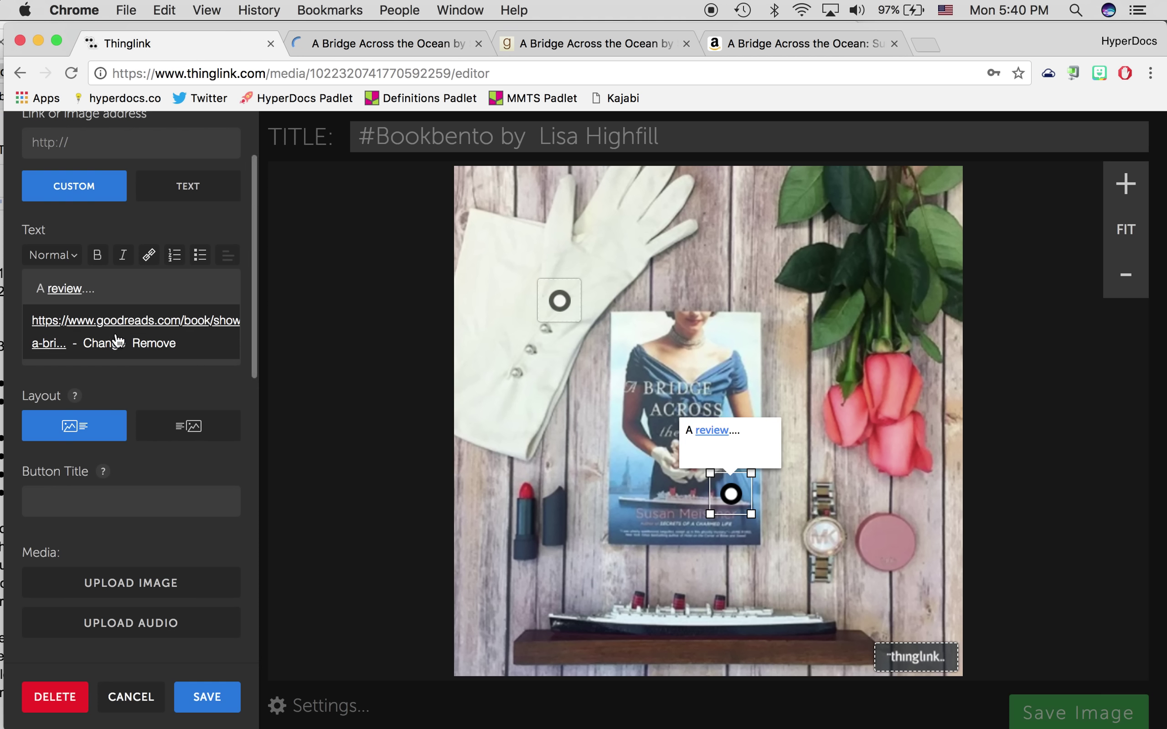
{"action": "left_click", "coordinate": [106, 291]}
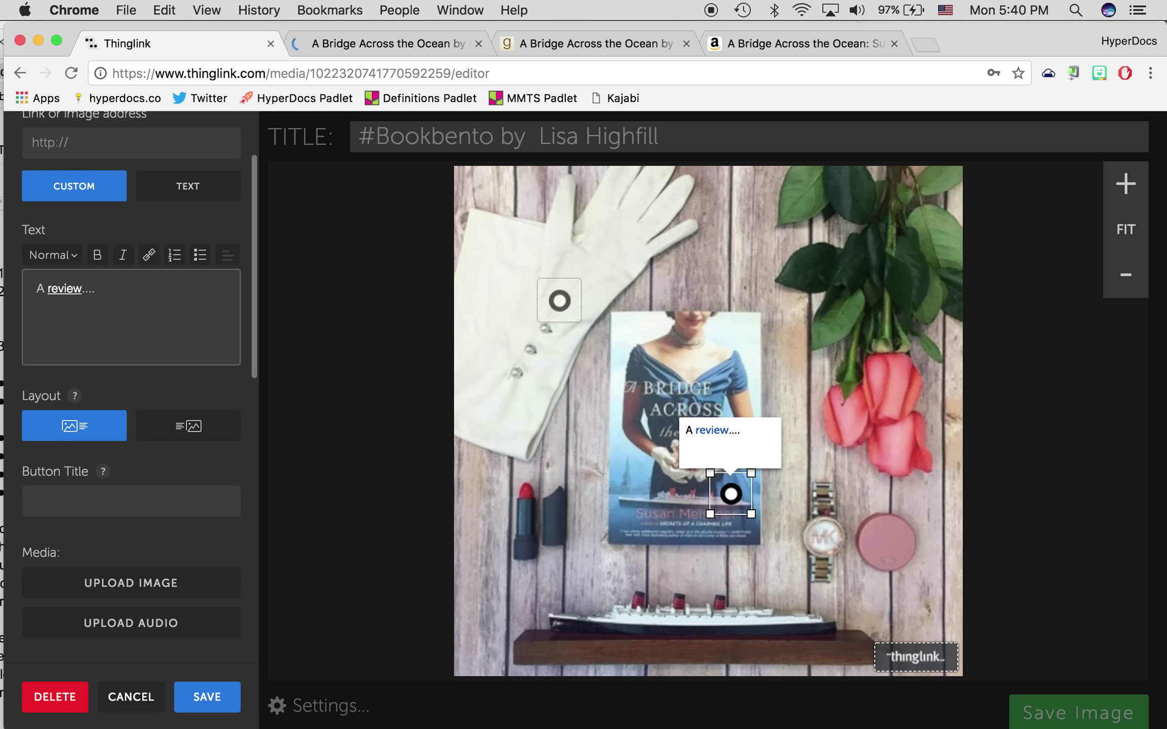
{"action": "type", "text": "This book is ...."}
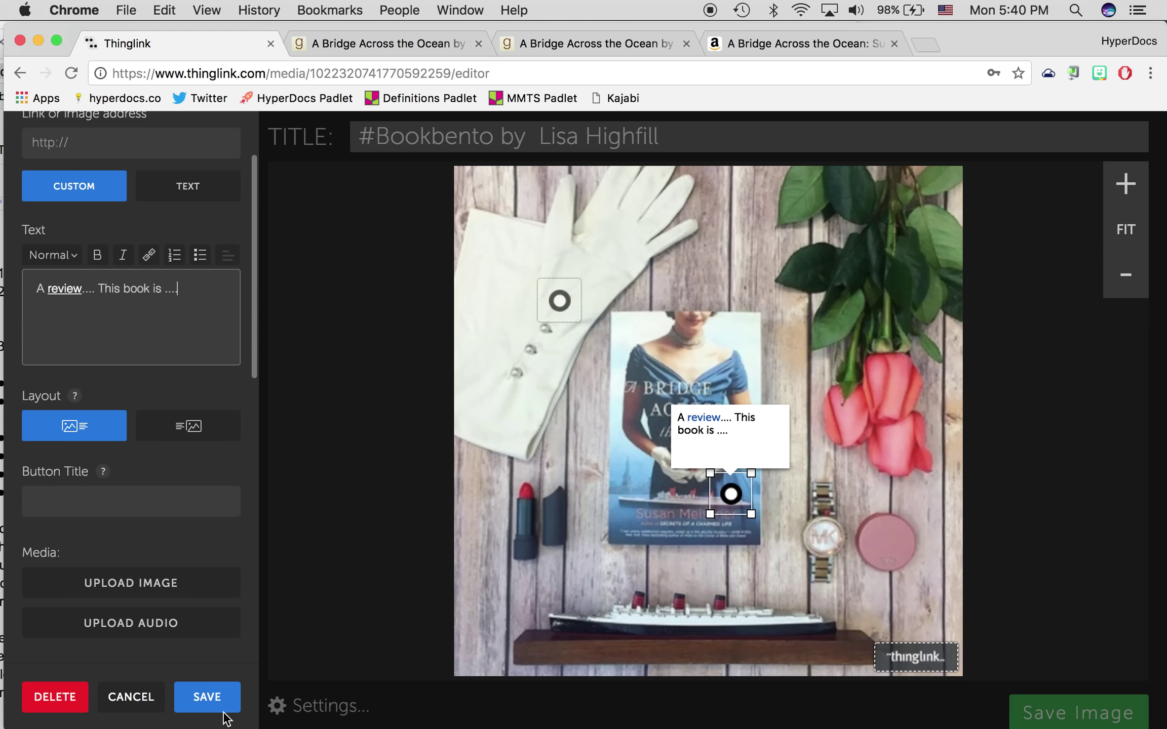
{"action": "left_click", "coordinate": [210, 702]}
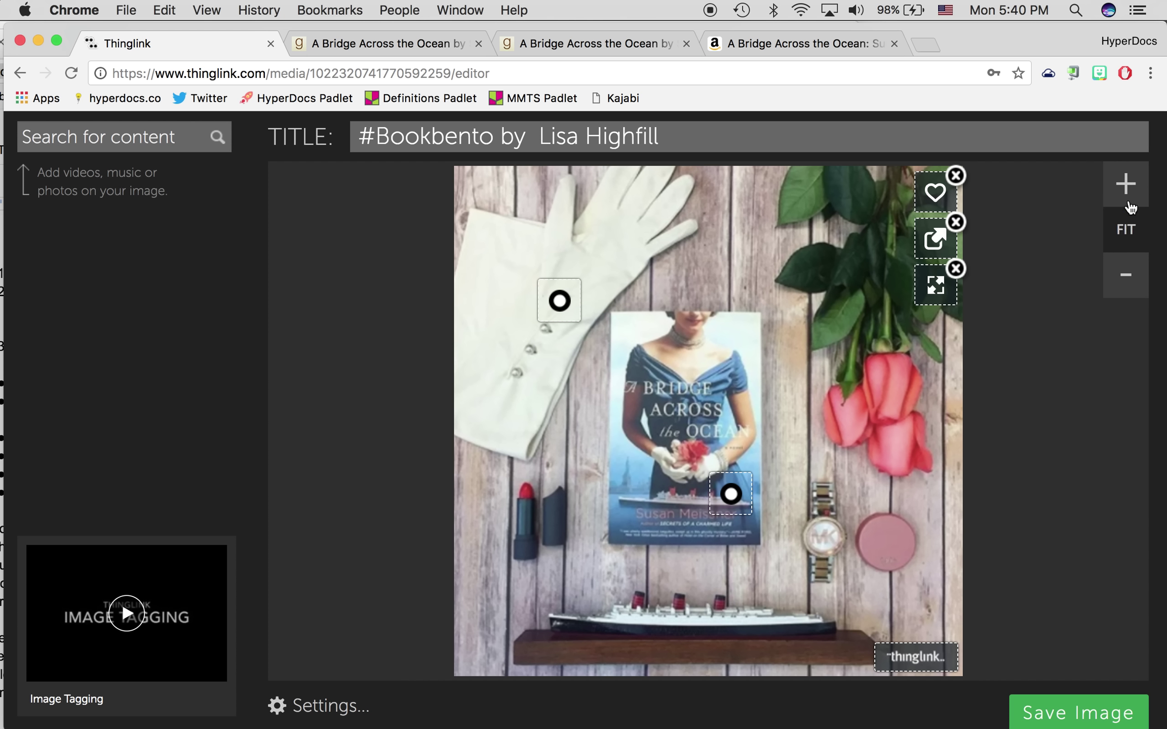
Zoom the image out and back in, then save it to open its published view.
{"action": "left_click", "coordinate": [1127, 279]}
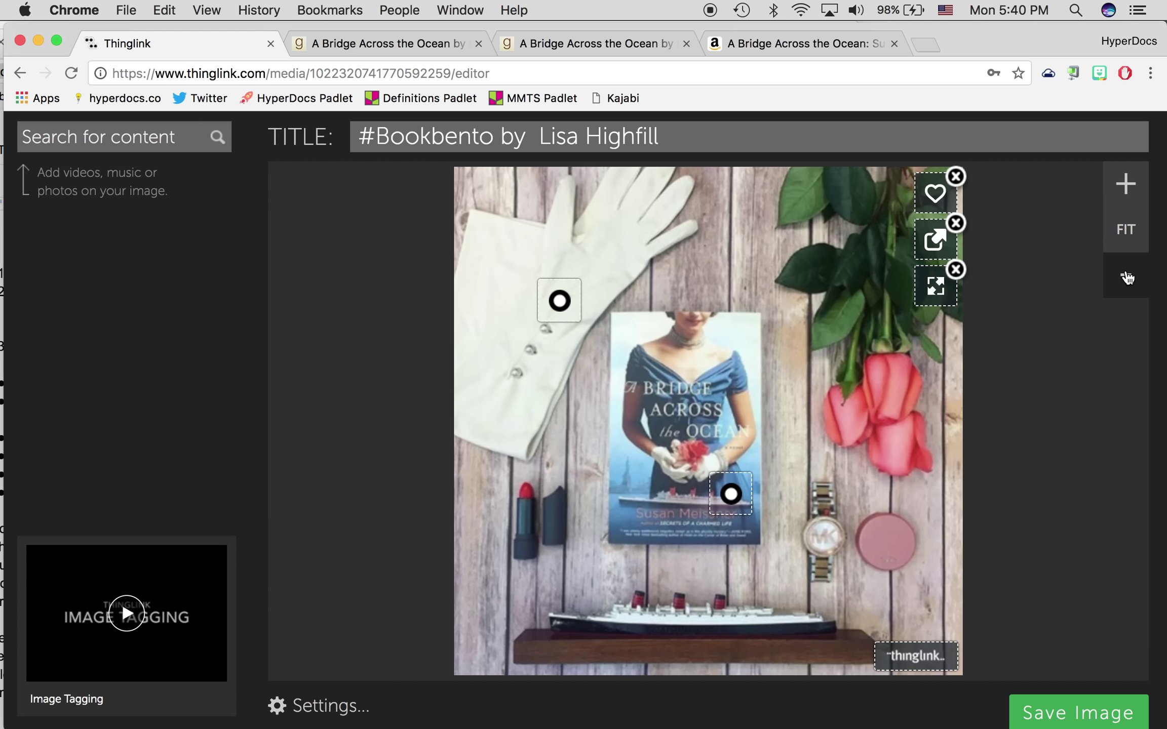
{"action": "left_click", "coordinate": [1127, 278]}
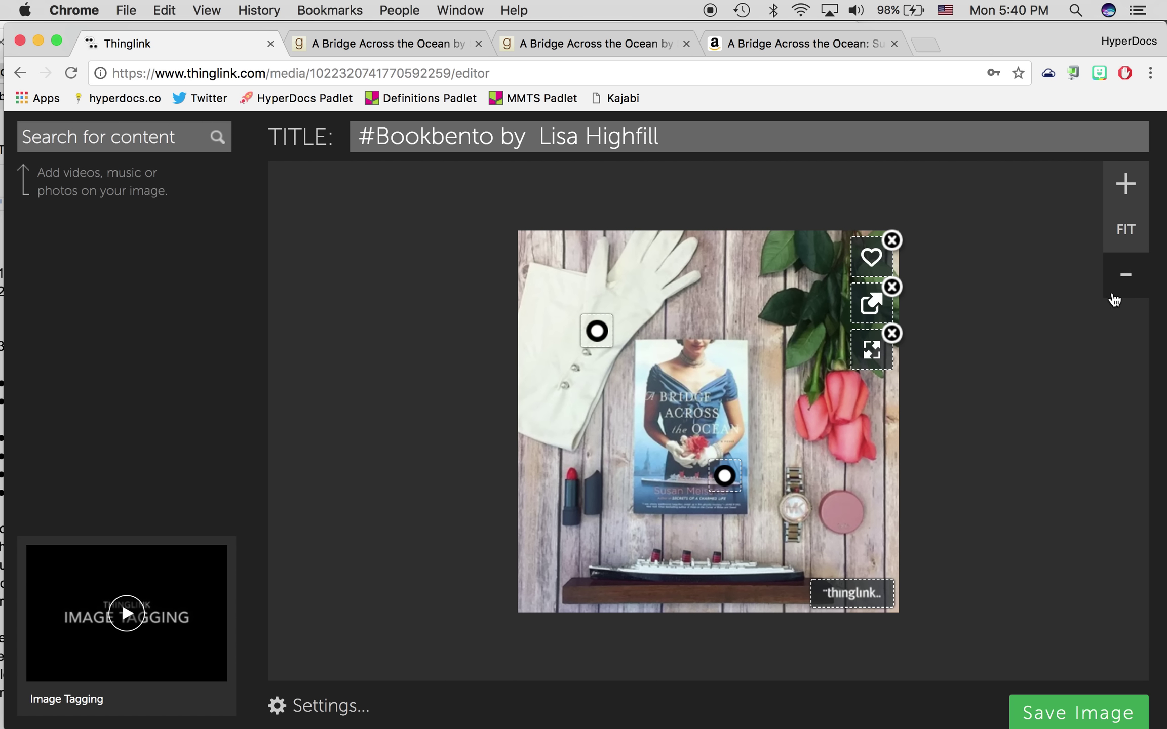
{"action": "left_click", "coordinate": [1126, 184]}
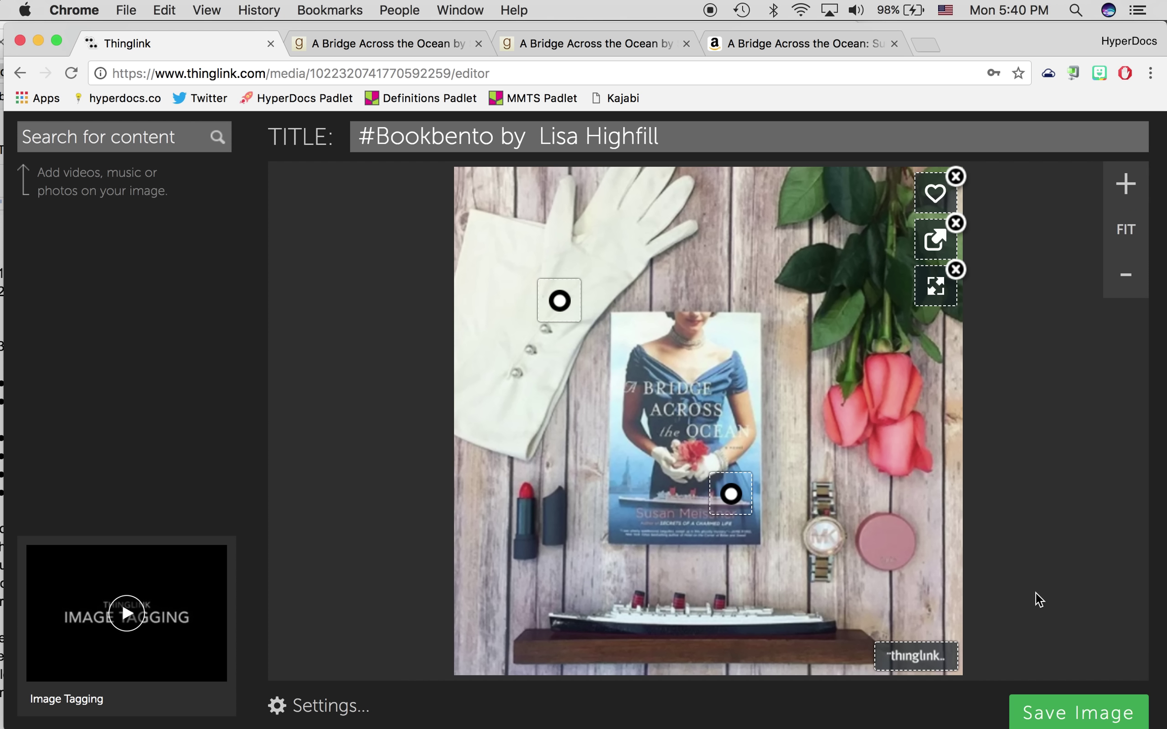
{"action": "left_click", "coordinate": [1062, 721]}
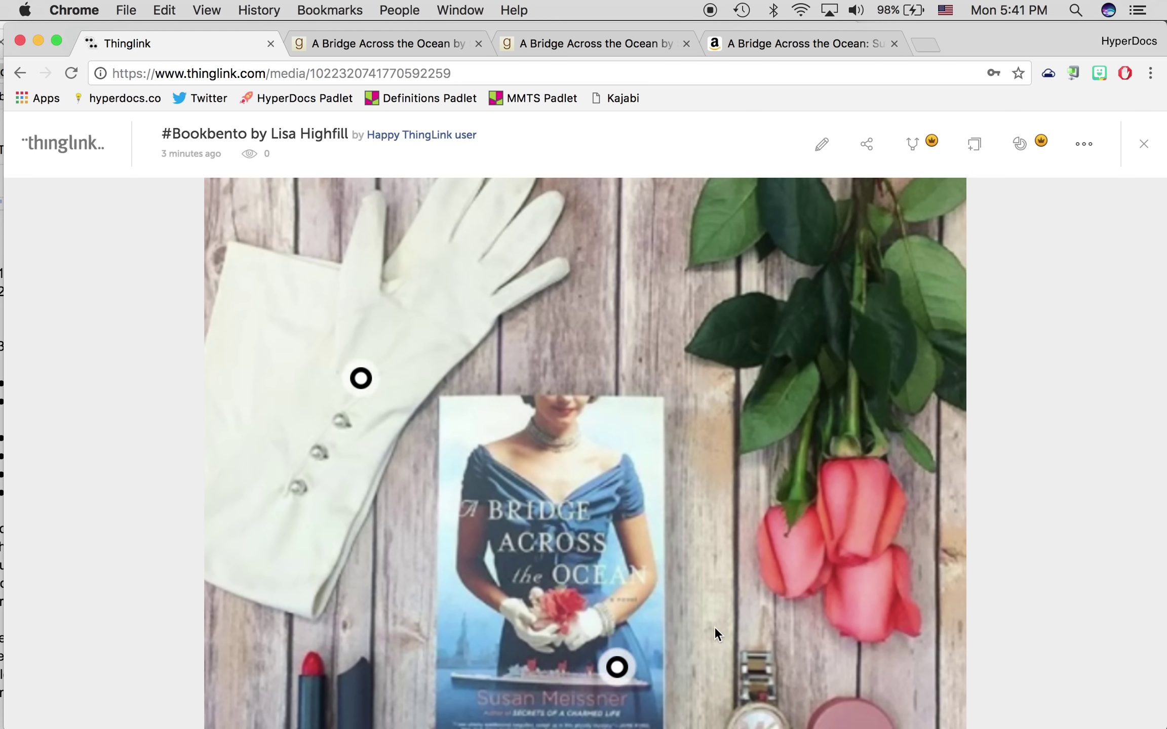
{"action": "mouse_move", "coordinate": [360, 378]}
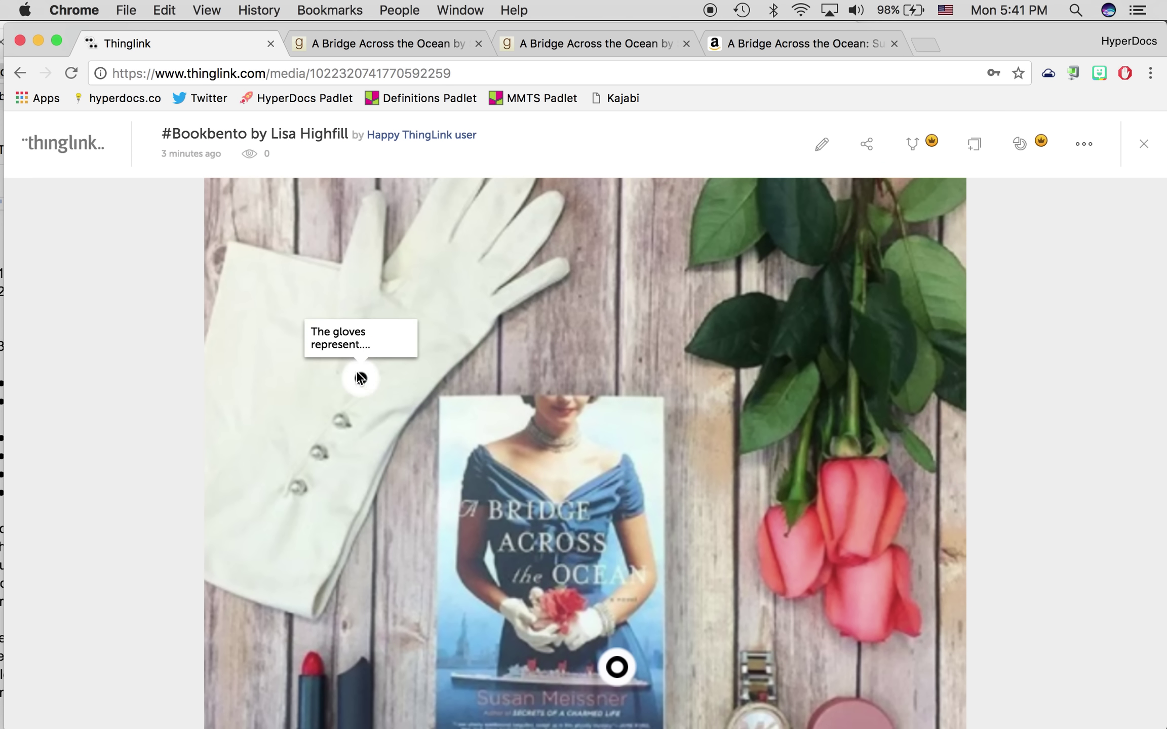
{"action": "mouse_move", "coordinate": [622, 659]}
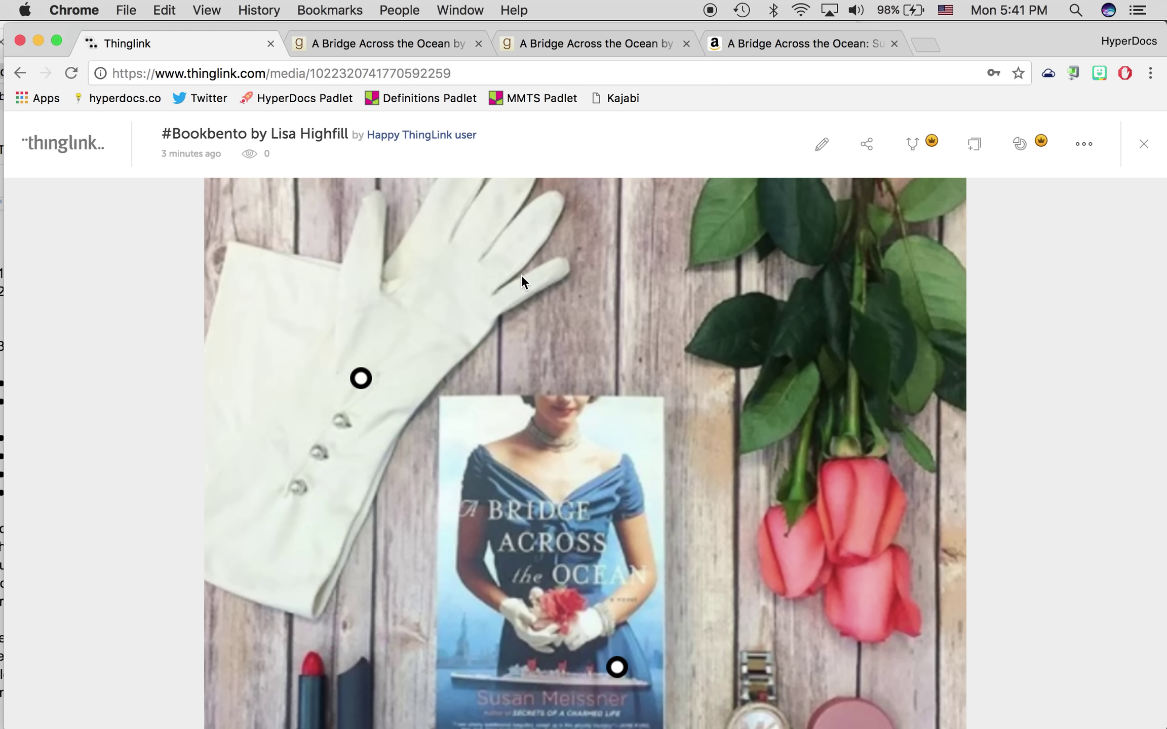
{"action": "left_click", "coordinate": [457, 74]}
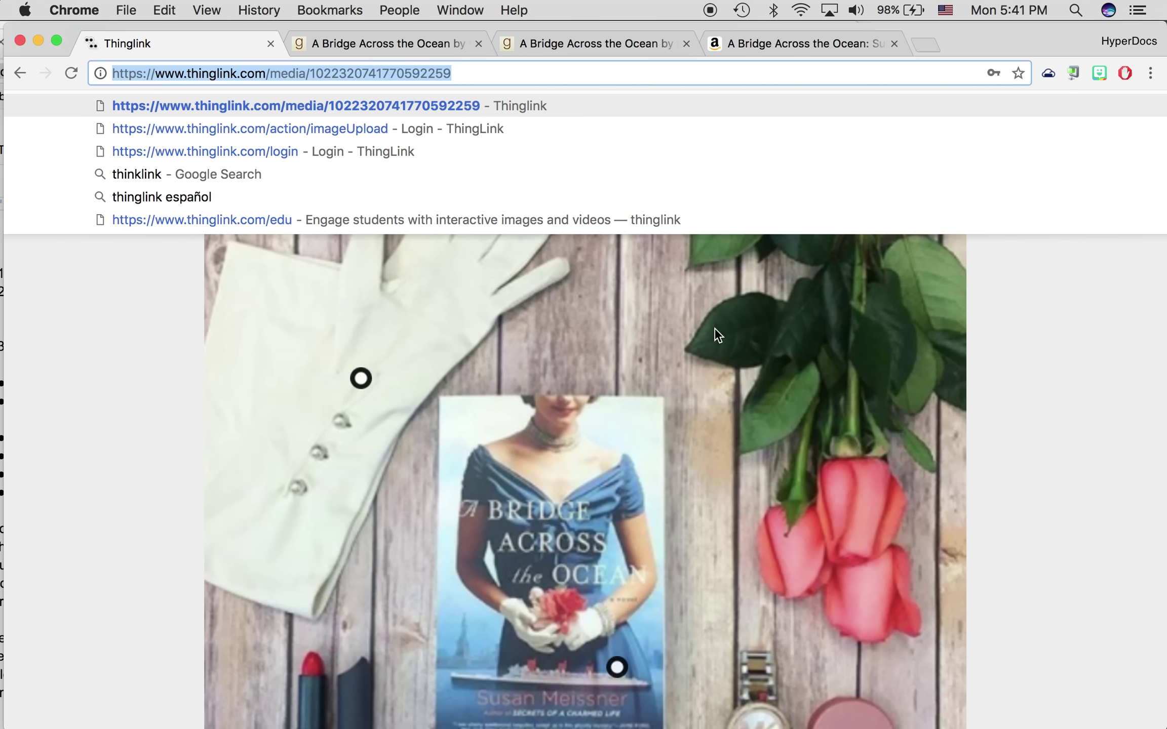
{"action": "left_click", "coordinate": [1033, 379]}
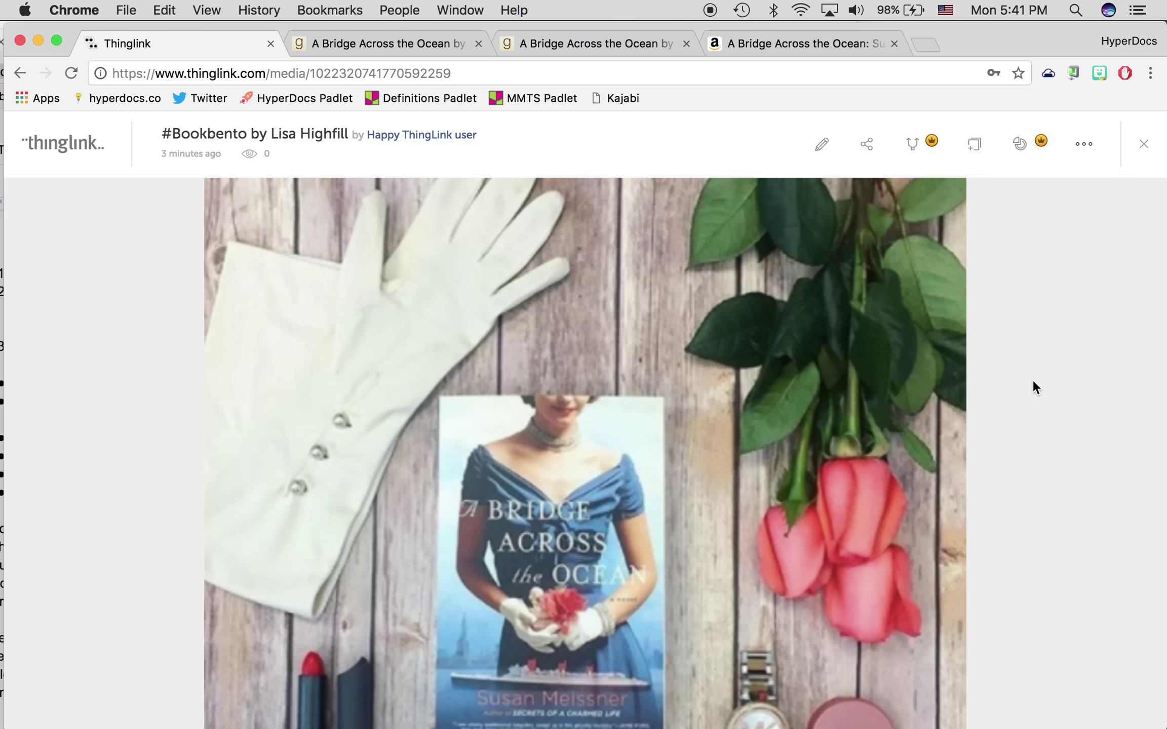